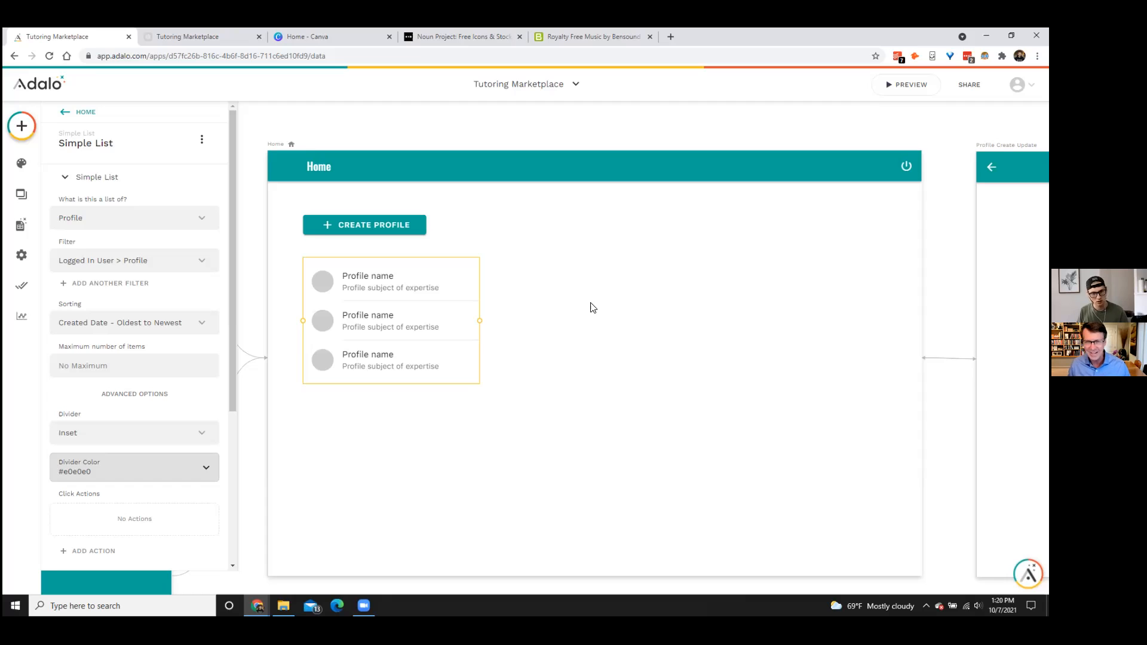
- Examine the app's screen flow, focusing on the Signup form's tutor checkbox and the Home screen
left_click(592, 308)
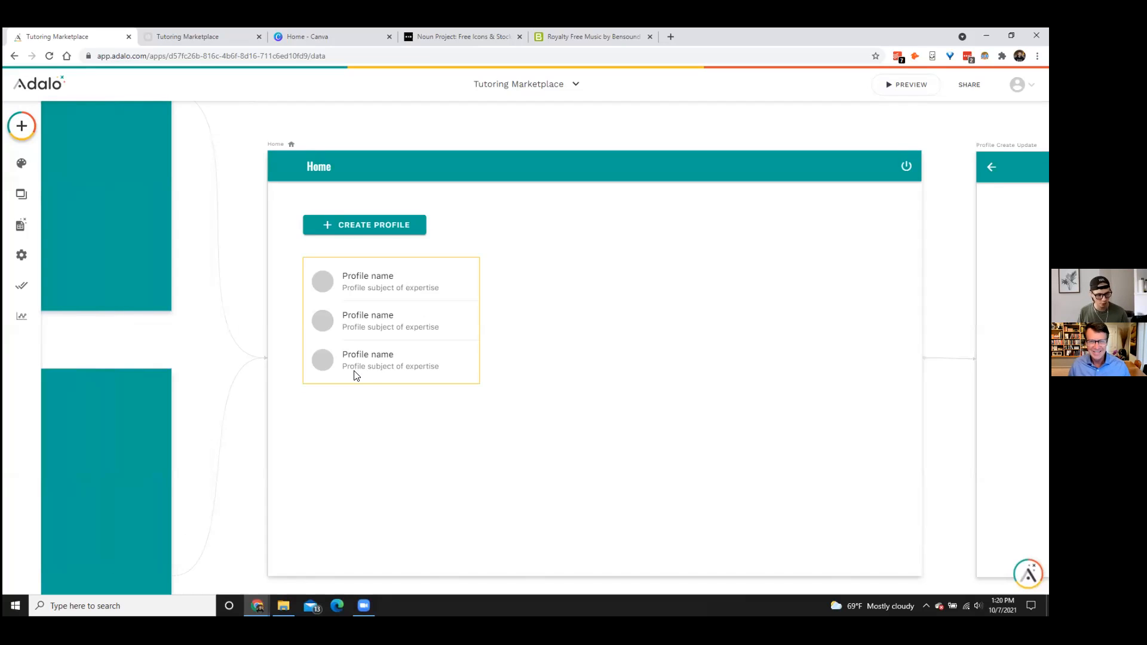
scroll(352, 372, "down", 10)
scroll(250, 394, "up", 5)
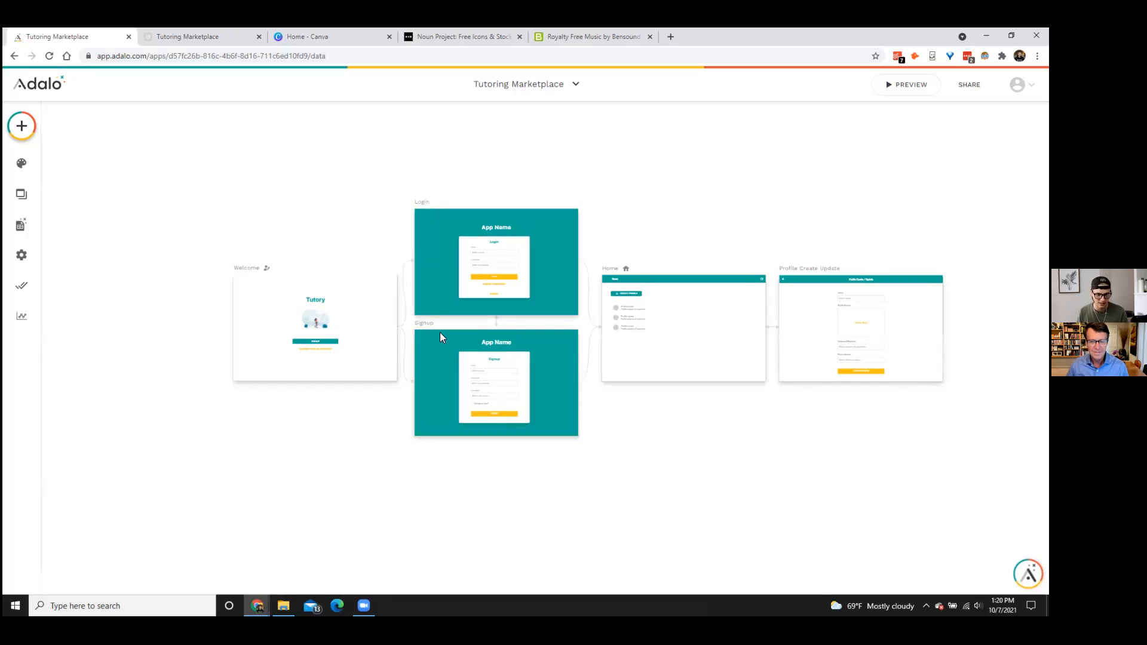
left_click(490, 399)
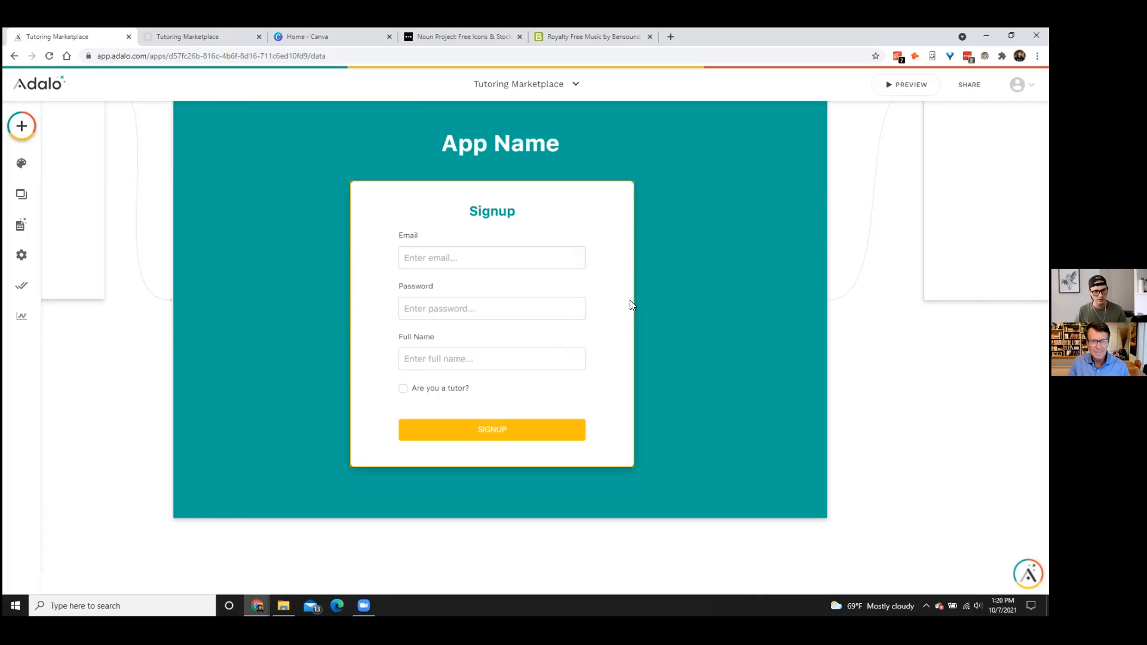
scroll(720, 289, "down", 5)
scroll(726, 293, "up", 3)
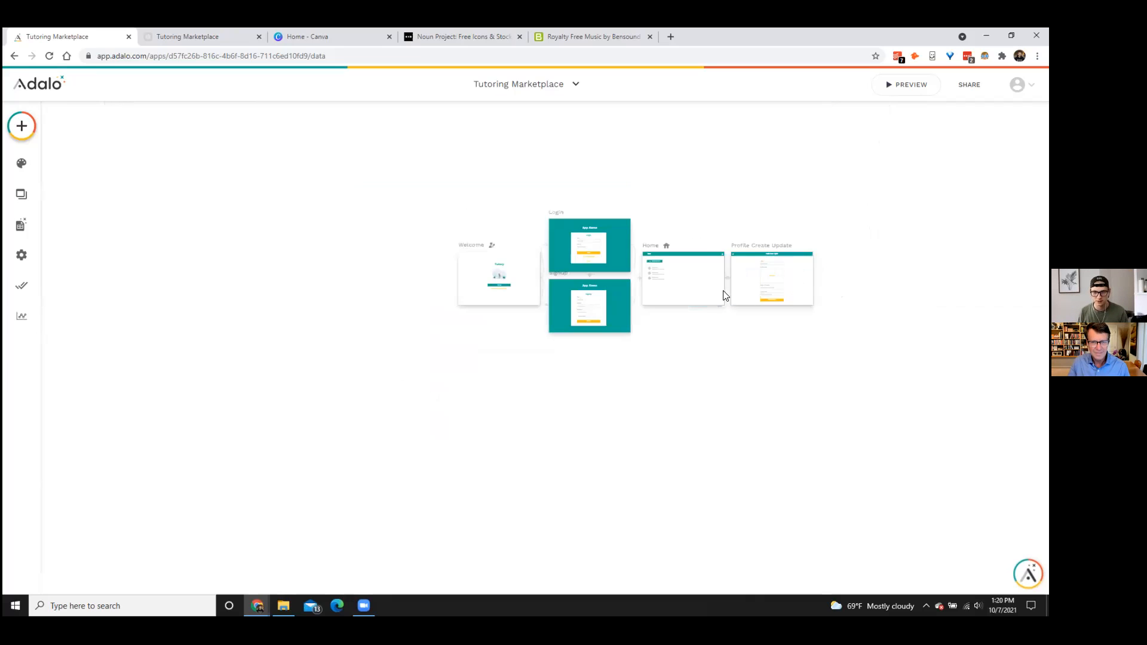
scroll(649, 310, "up", 3)
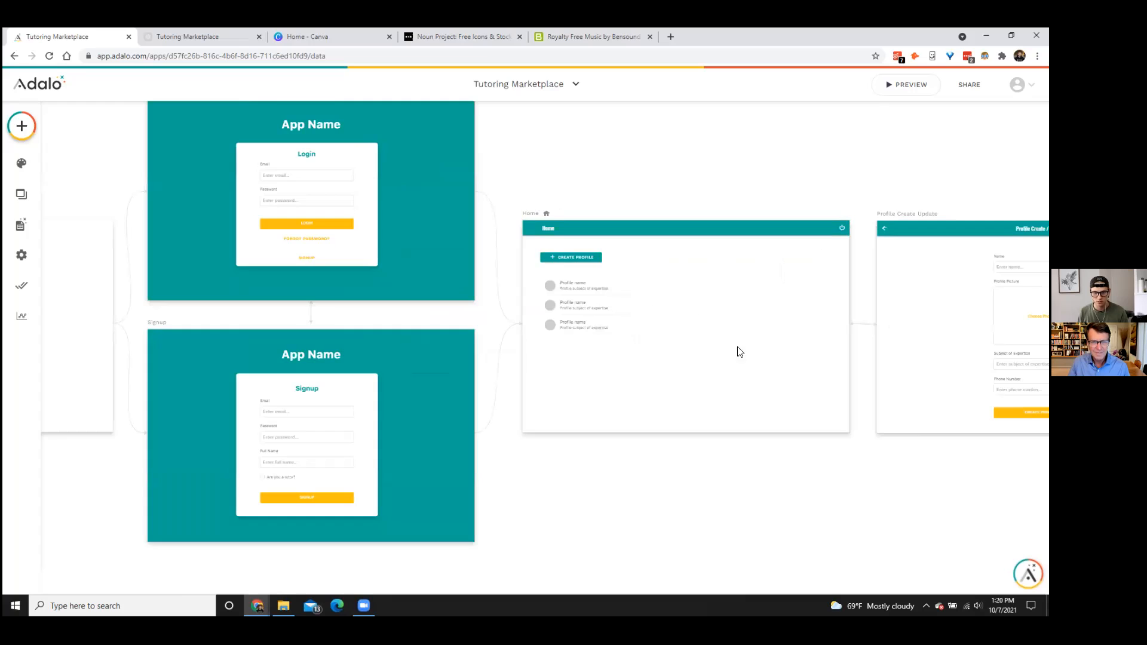
scroll(741, 350, "up", 3)
scroll(423, 309, "up", 1)
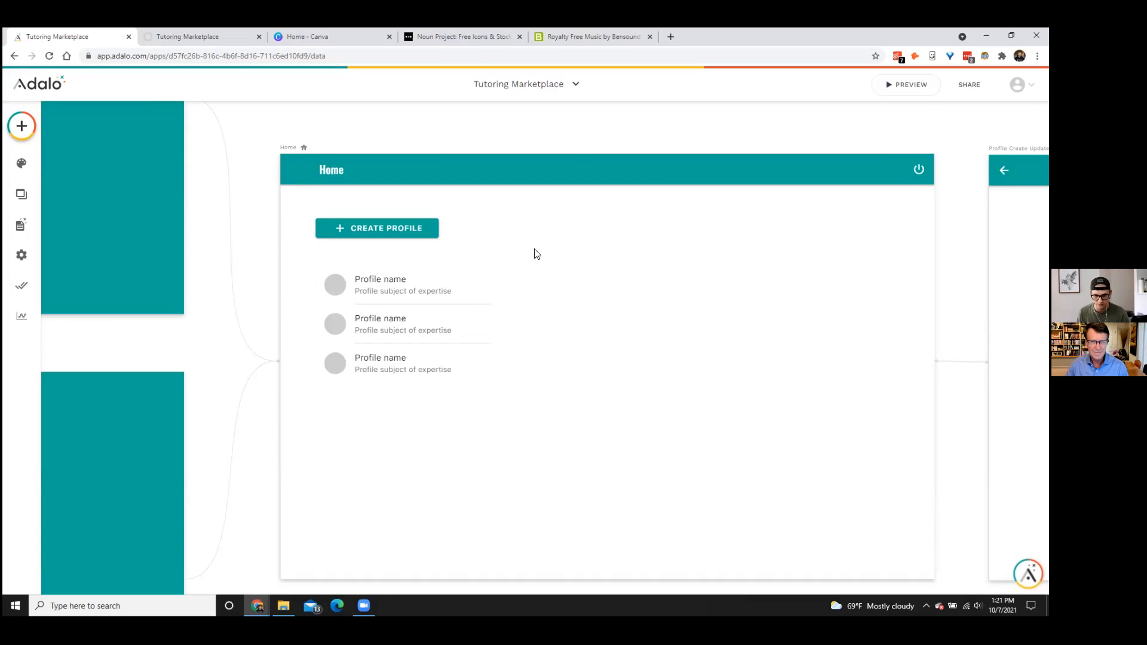
- Make the Home screen's profile list sometimes visible, only if Logged In User > Tutor is true
left_click(370, 228)
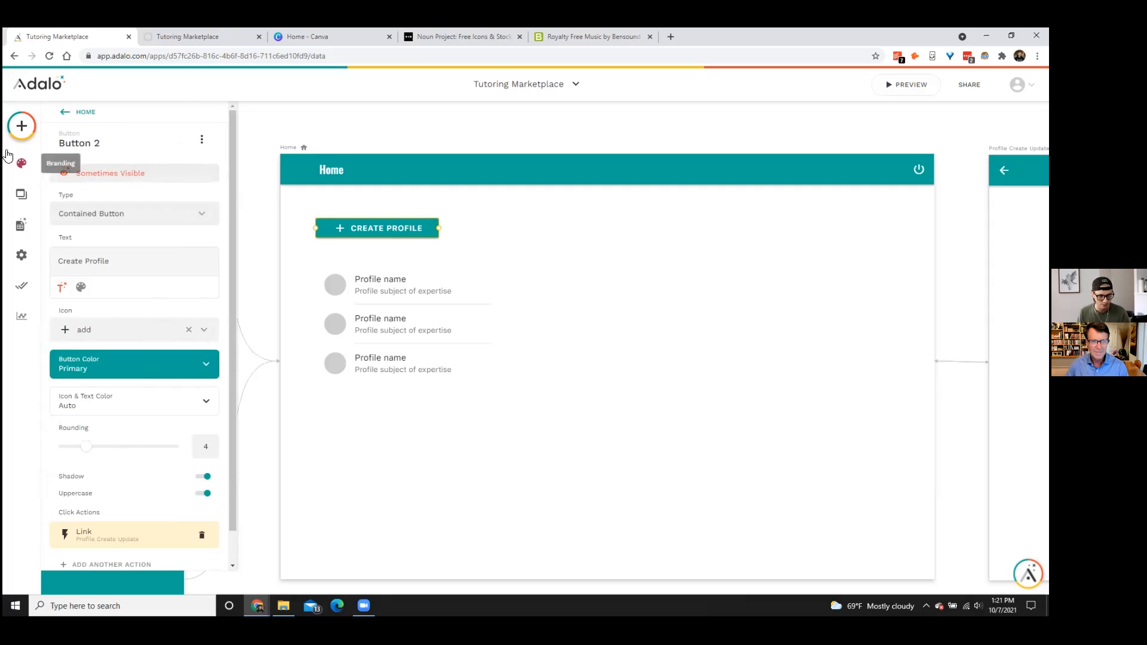
left_click(392, 307)
left_click(202, 139)
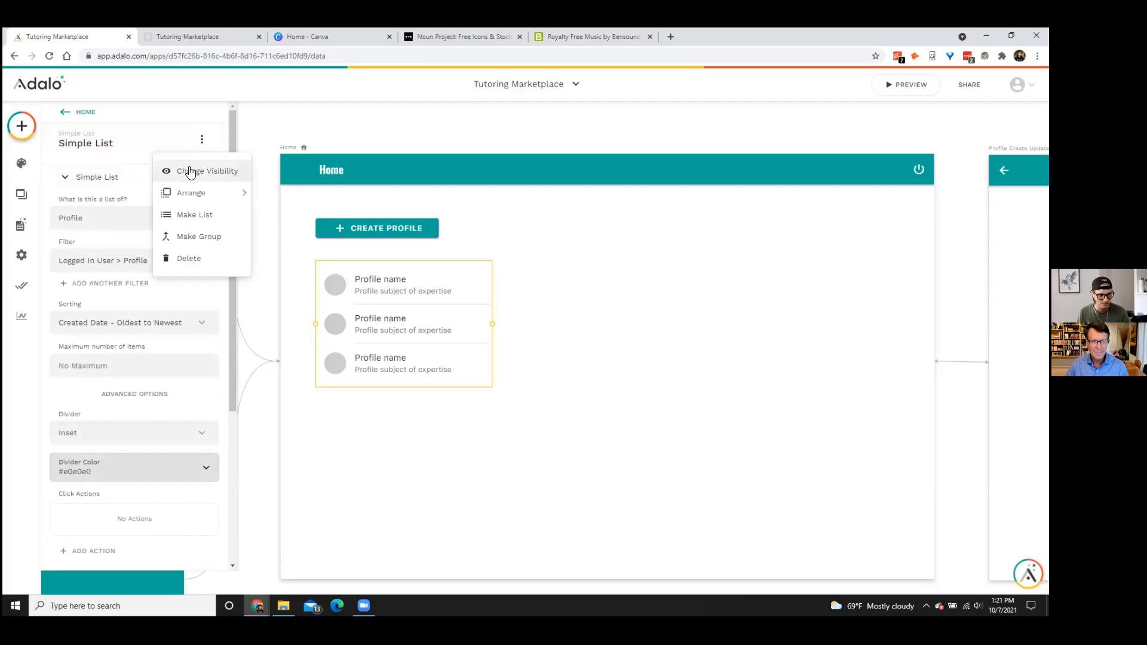
left_click(190, 172)
left_click(117, 187)
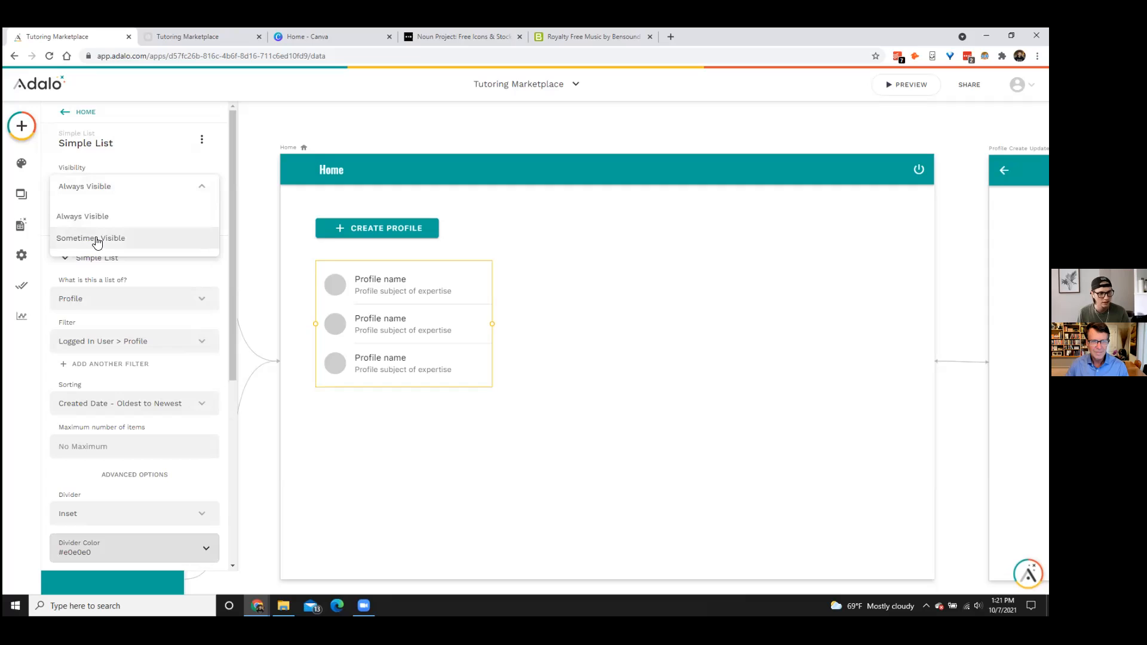
left_click(96, 239)
left_click(105, 229)
mouse_move(95, 256)
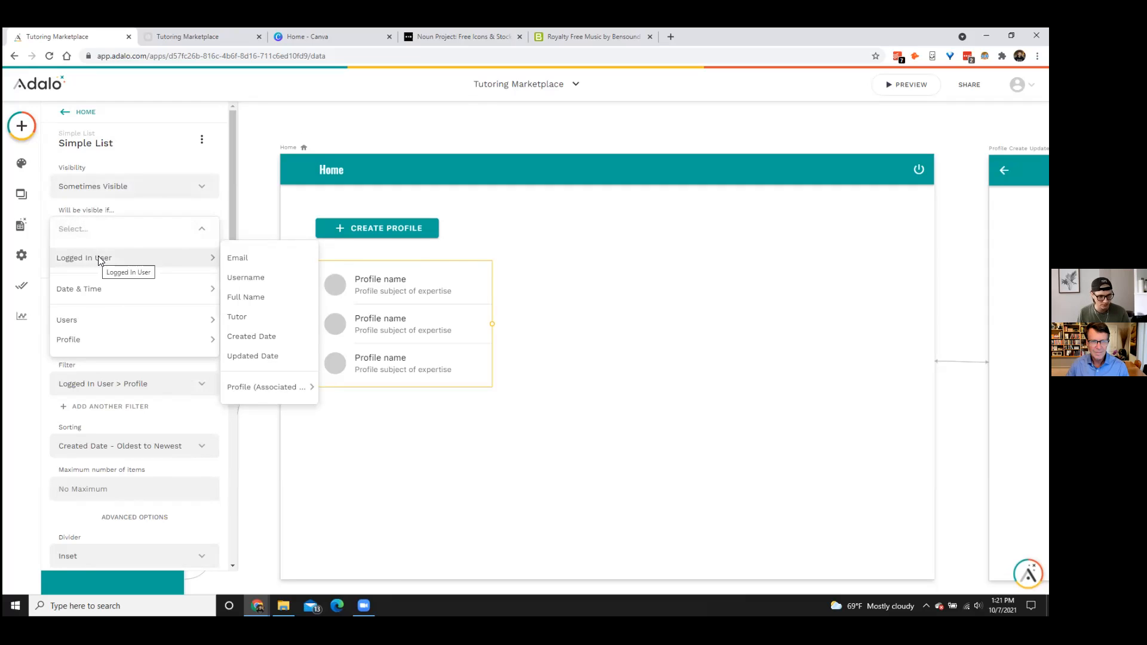
left_click(252, 321)
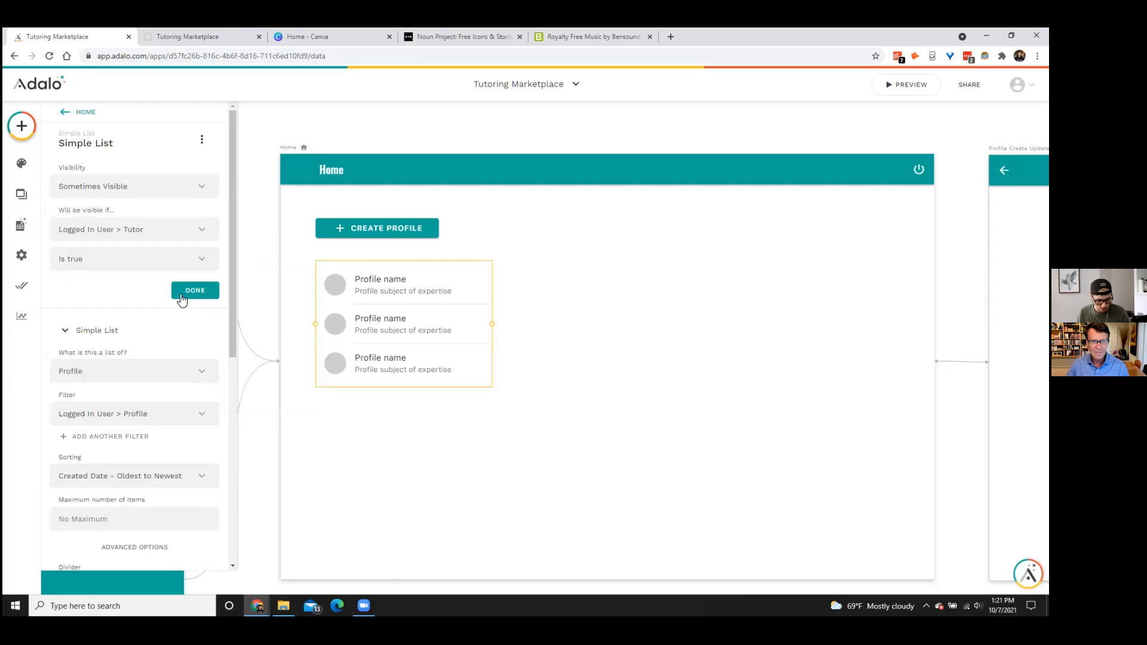
left_click(199, 291)
left_click(578, 310)
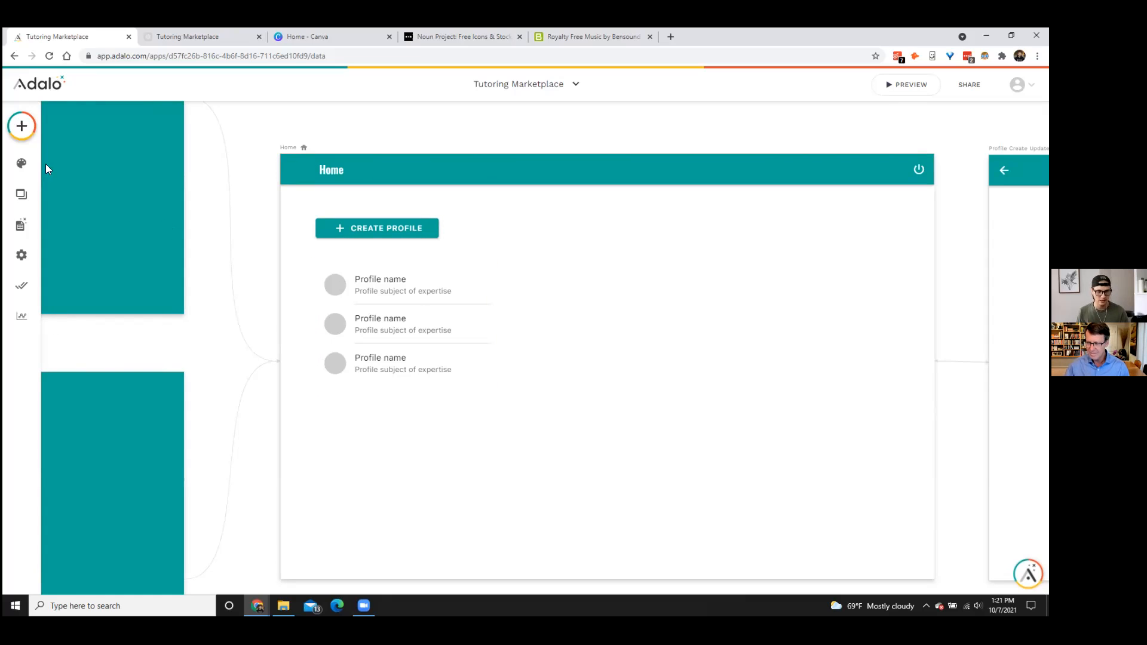
- Add a Custom List to the Home screen beside the profile list and enlarge it to fill the empty area
left_click(21, 125)
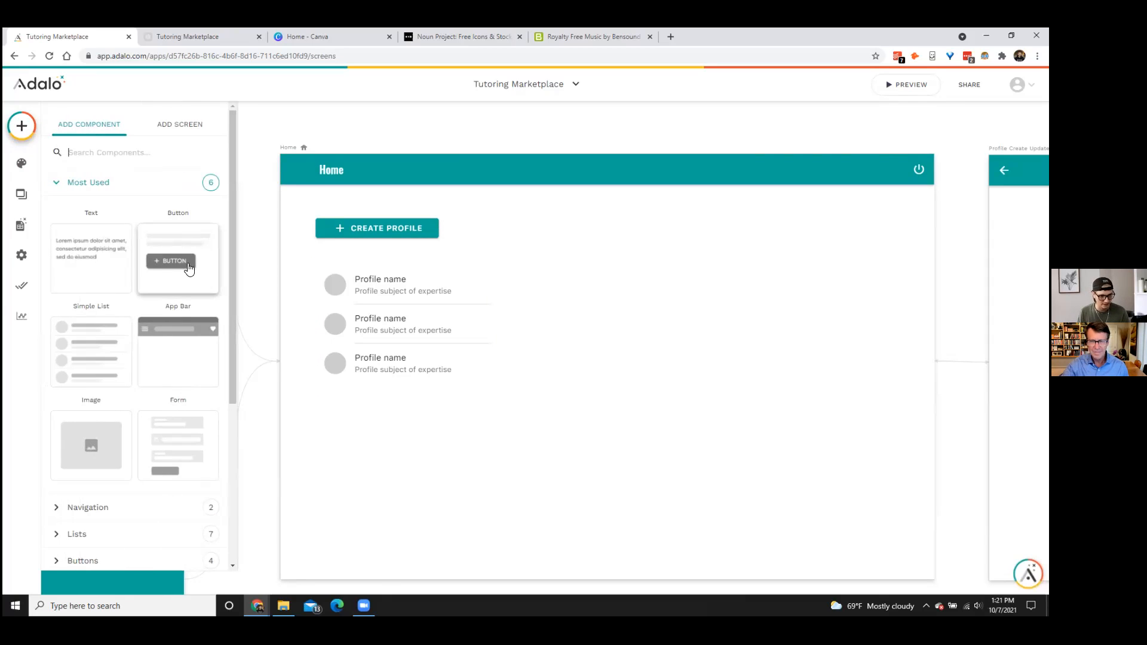
scroll(129, 394, "down", 4)
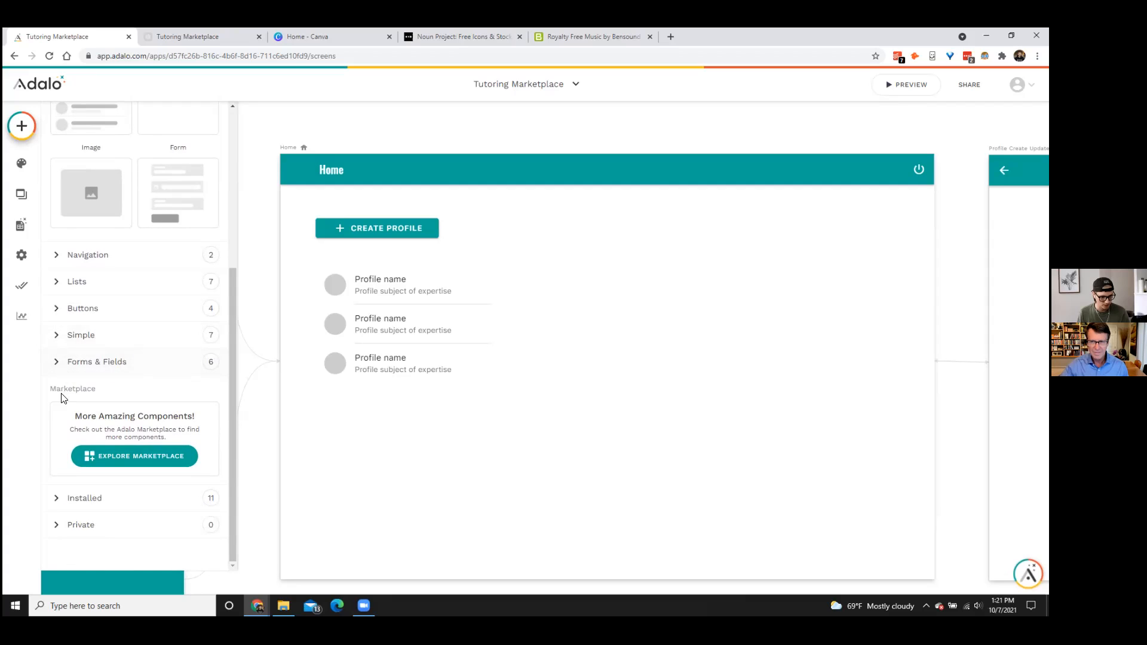
left_click(72, 292)
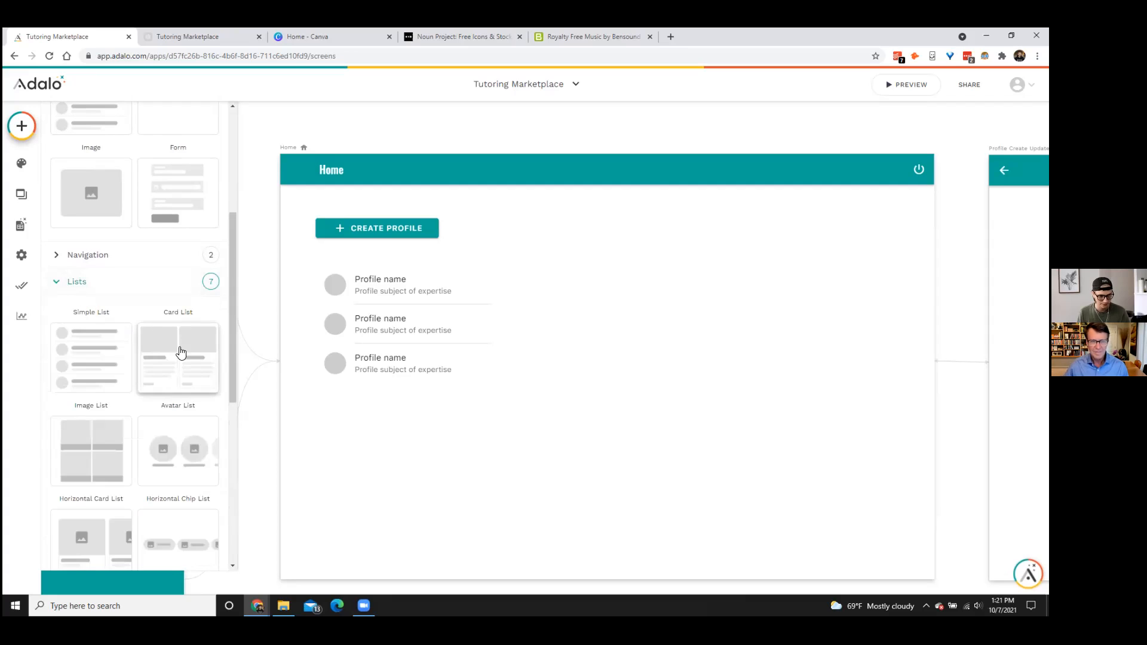
scroll(173, 348, "down", 3)
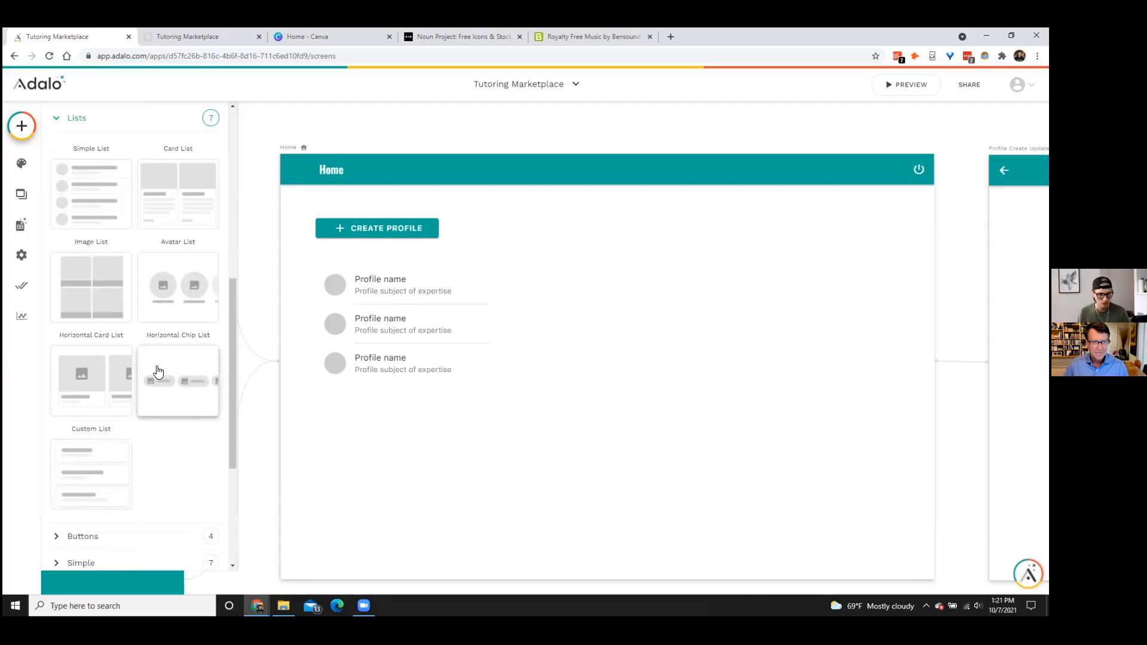
left_click_drag(96, 468, 687, 305)
left_click_drag(767, 361, 901, 548)
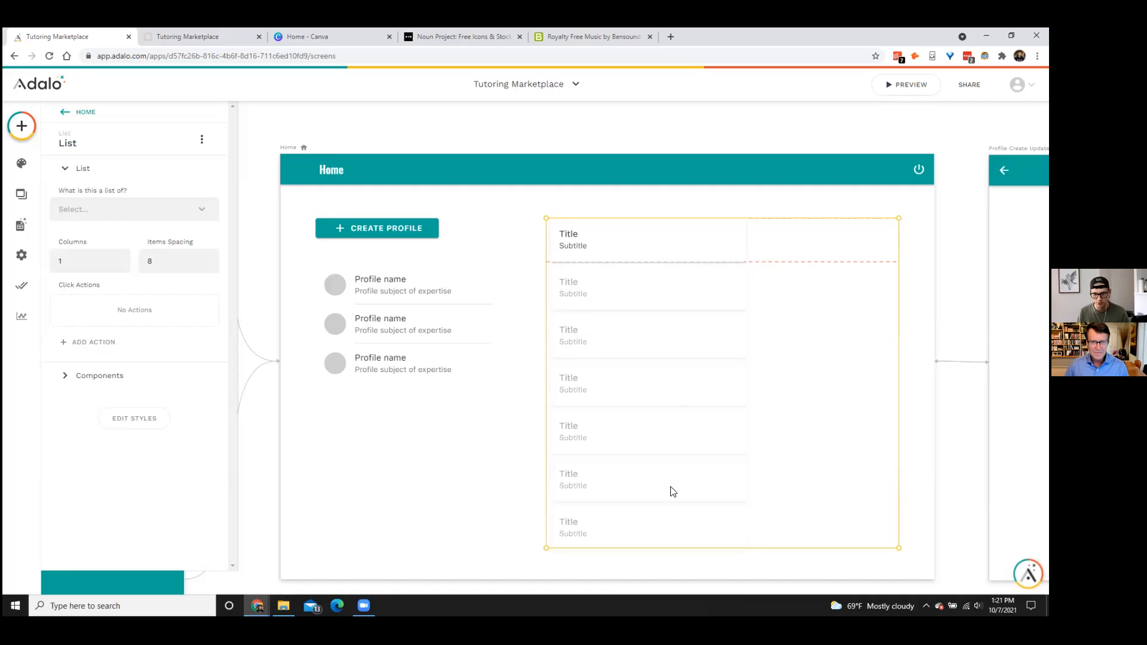
- Narrow the custom list to the width of its item cards
left_click(449, 497)
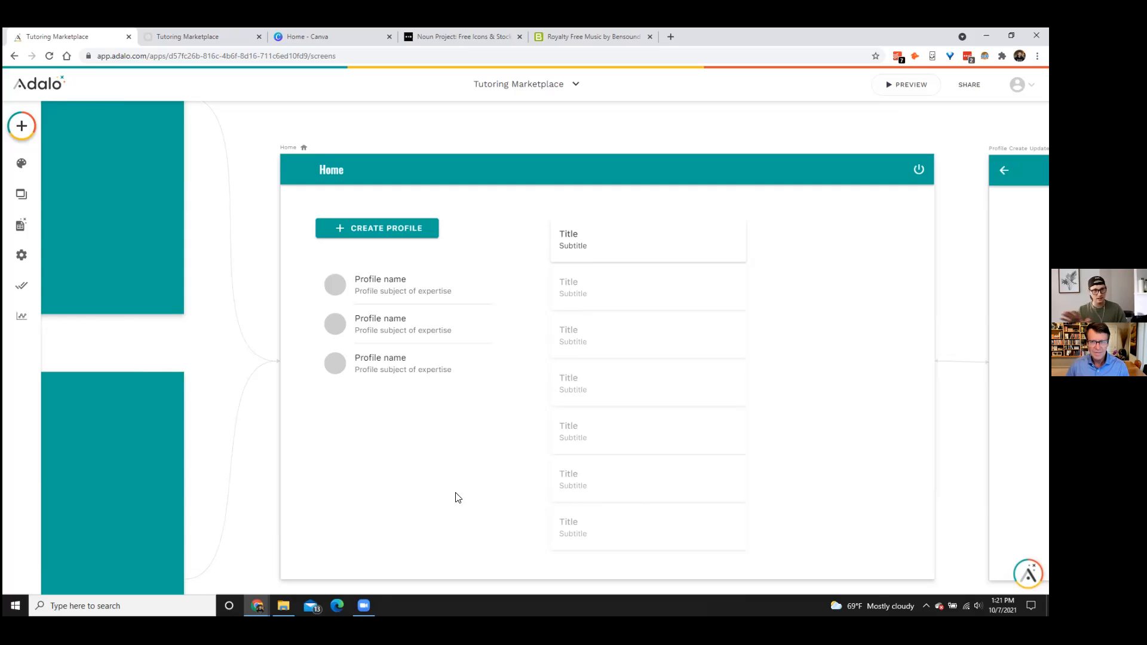
left_click(401, 357)
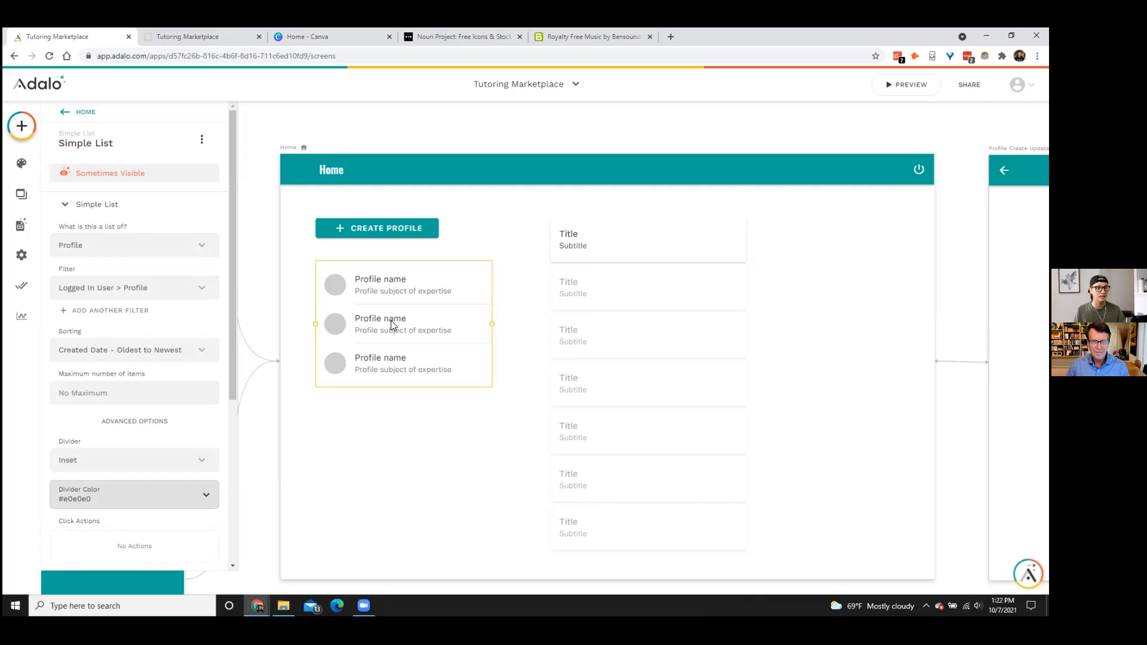
left_click(657, 300)
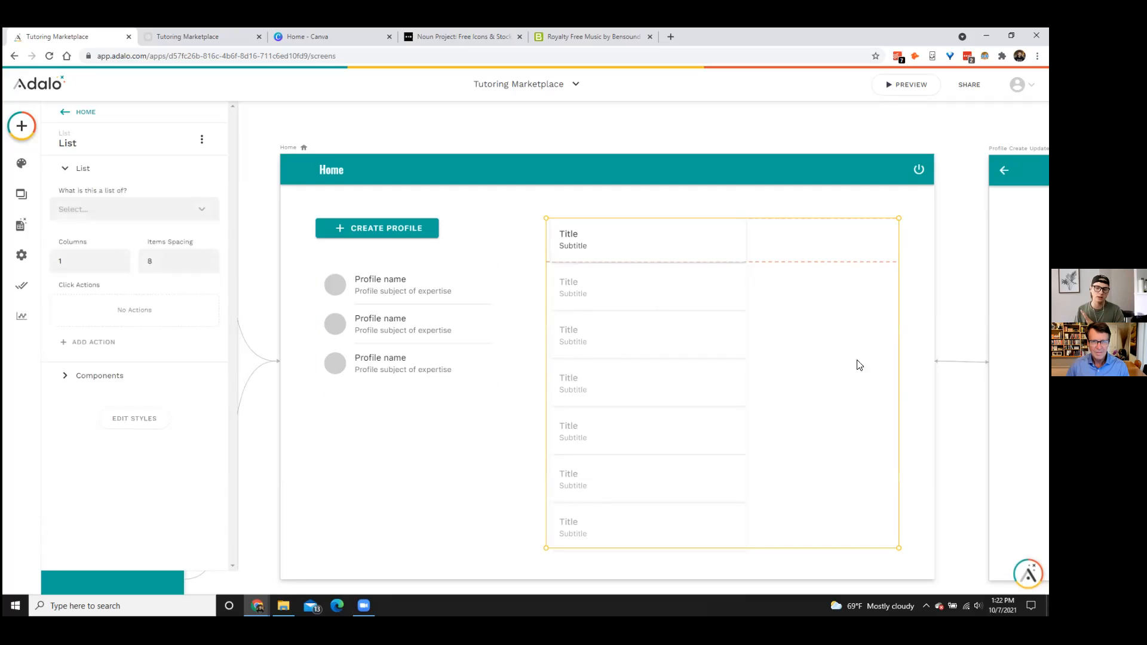
left_click_drag(899, 376, 750, 378)
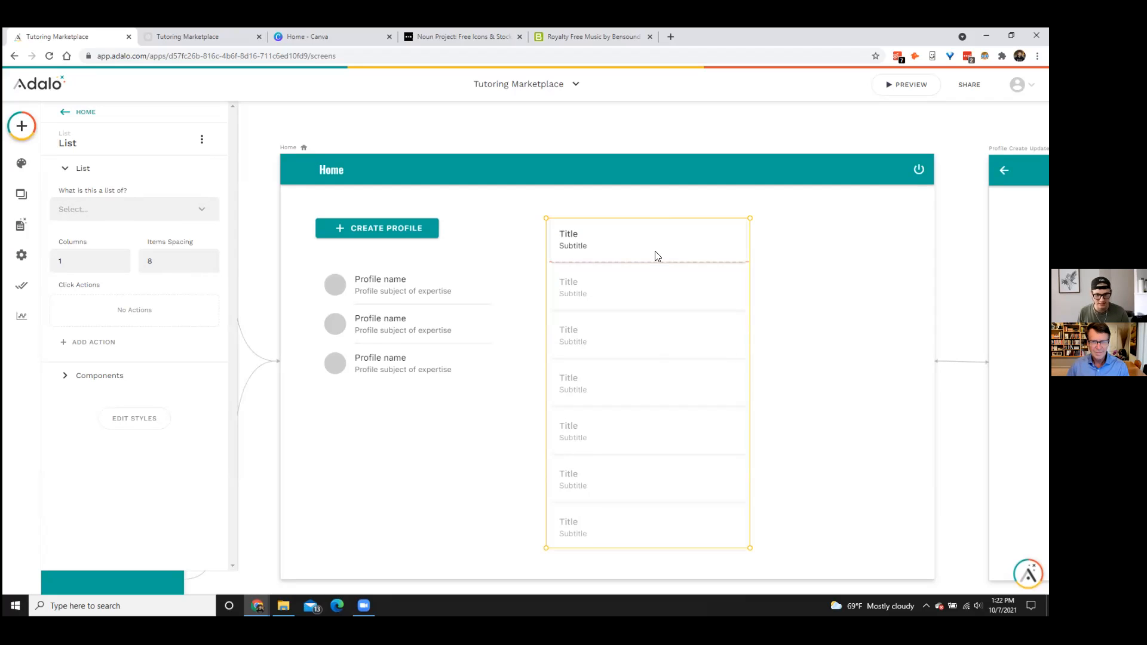
- Make the custom list show the Profile collection, sorted by Subject of Expertise - A to Z
left_click(146, 210)
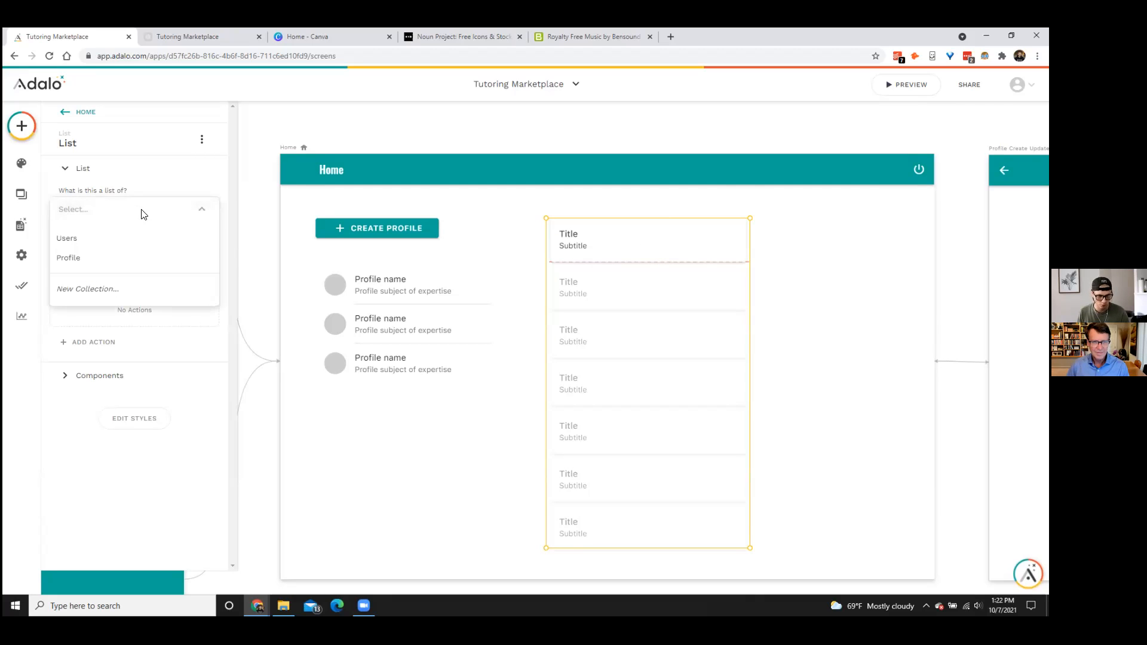
left_click(88, 259)
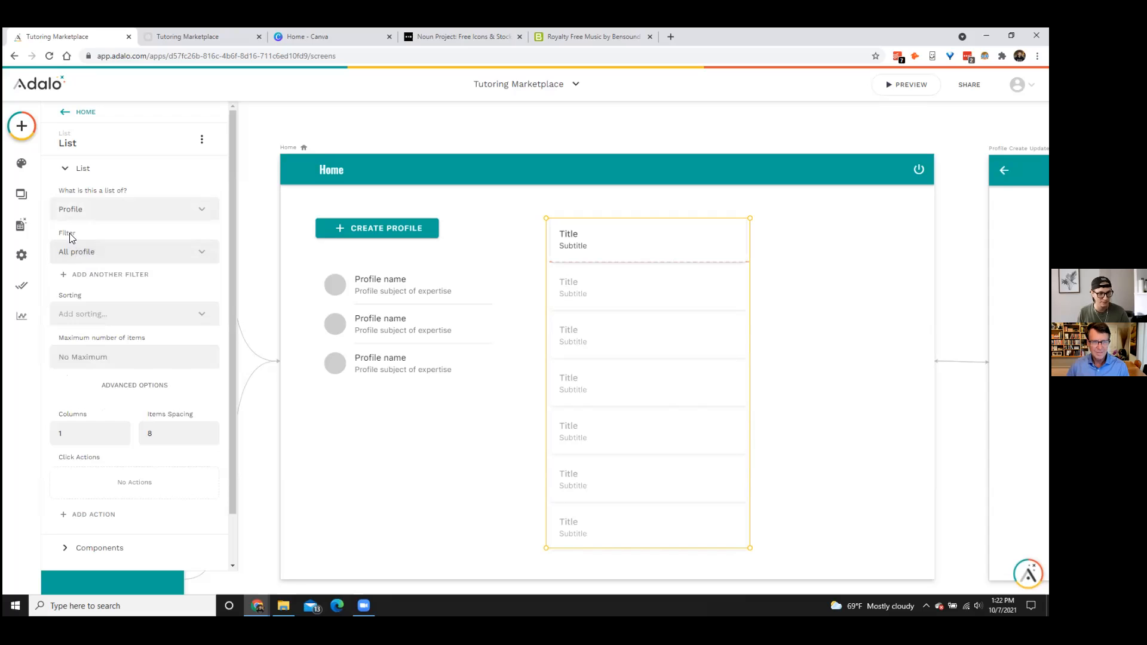
left_click(118, 315)
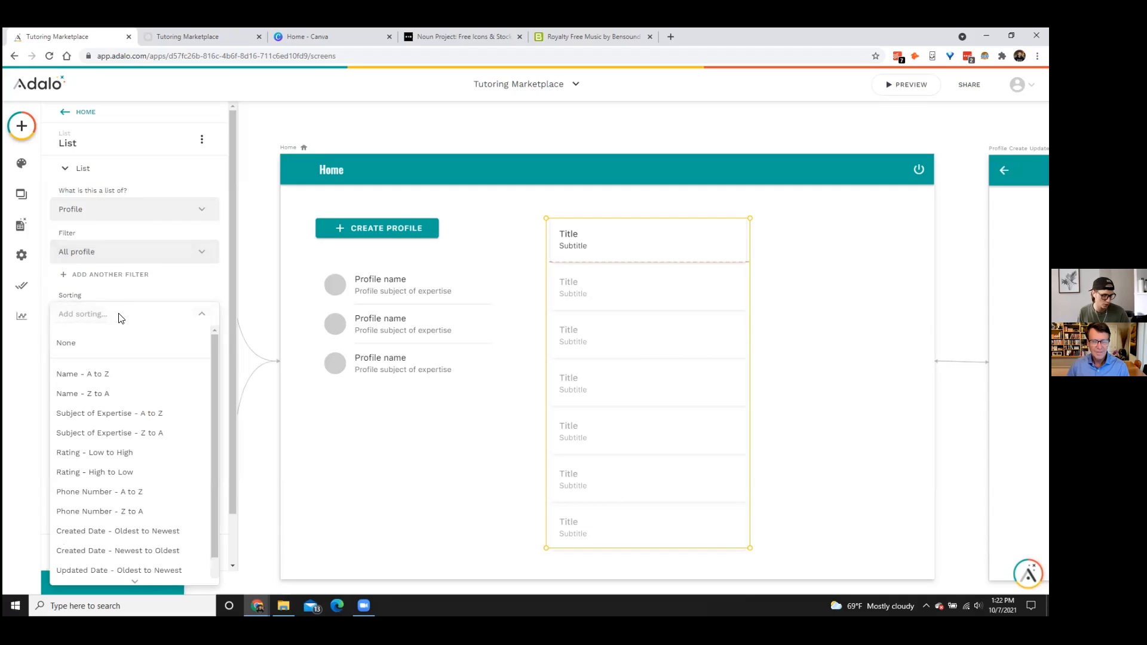
left_click(111, 417)
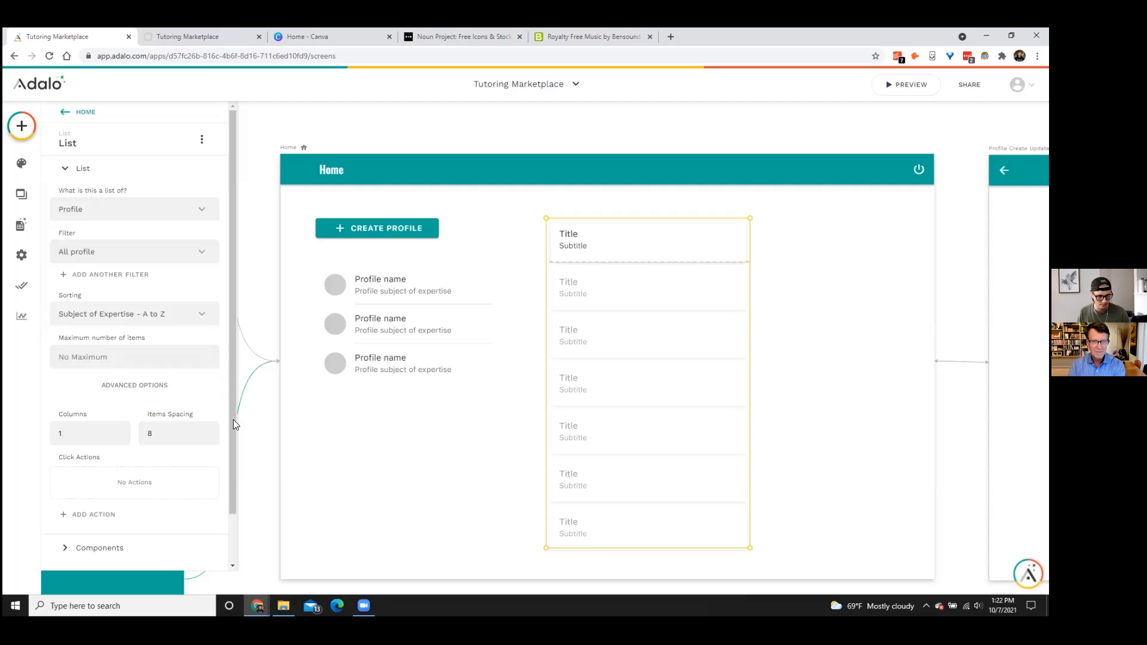
scroll(78, 395, "down", 1)
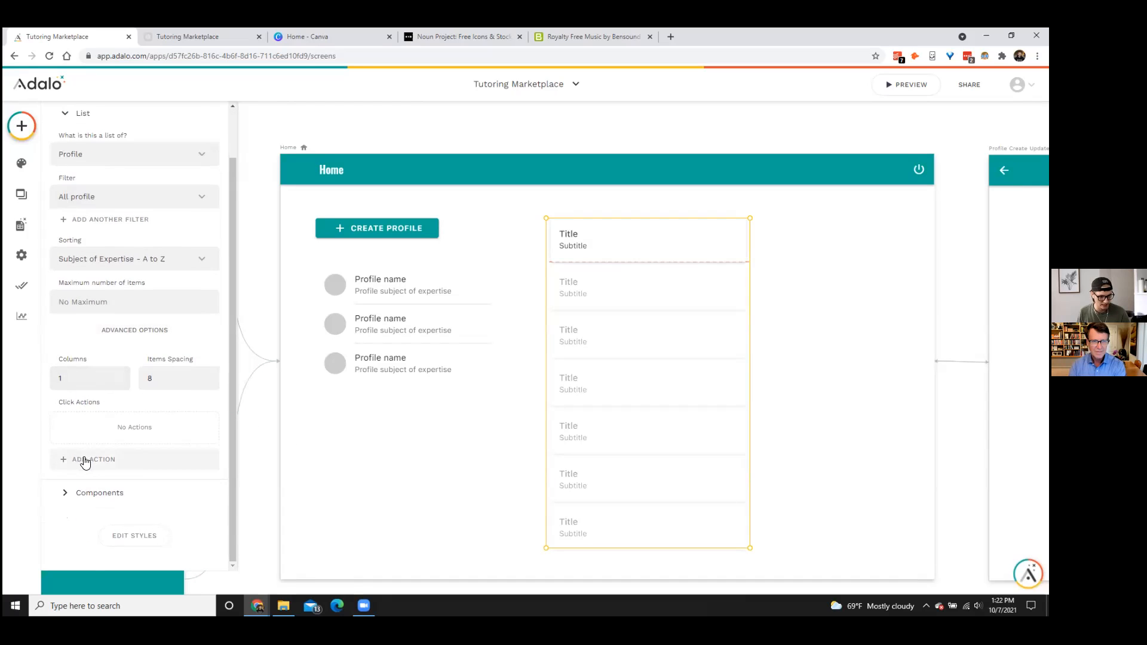
- Replace the custom list's title text with the current profile's Name as dynamic text
left_click(566, 233)
double_click(90, 198)
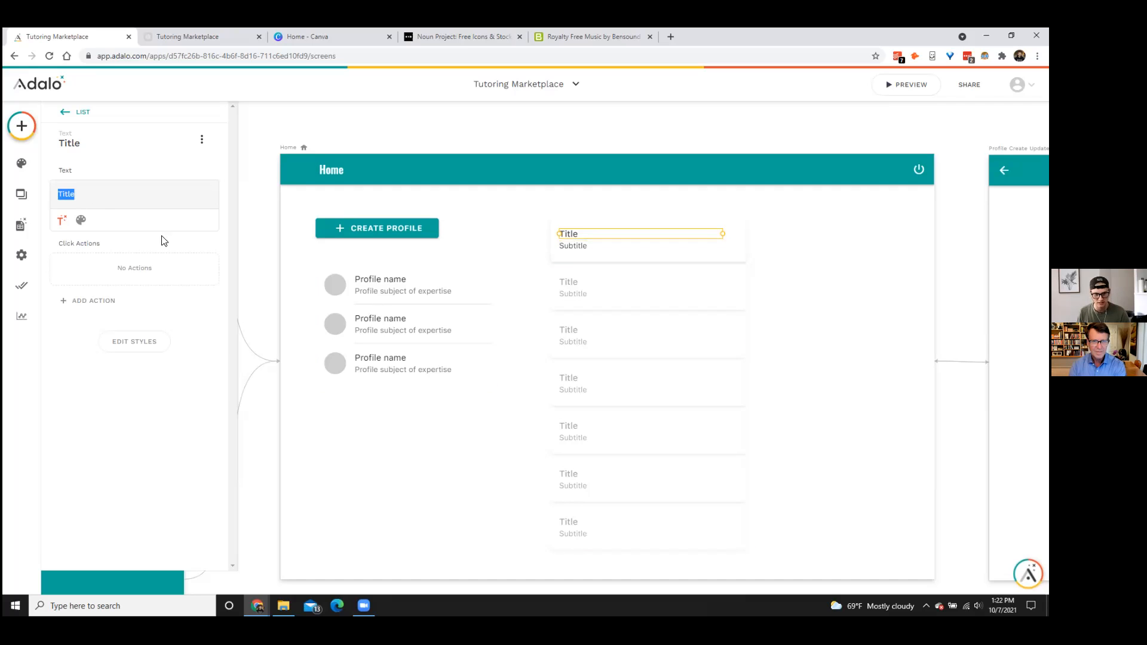
key("BackSpace")
left_click(61, 220)
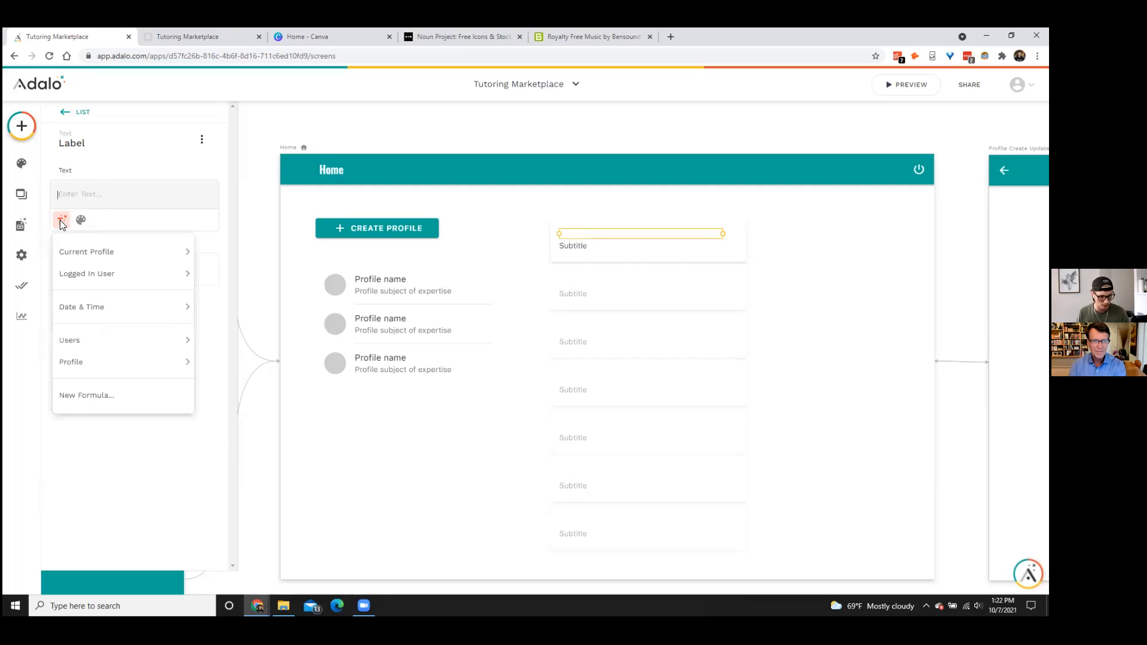
mouse_move(80, 250)
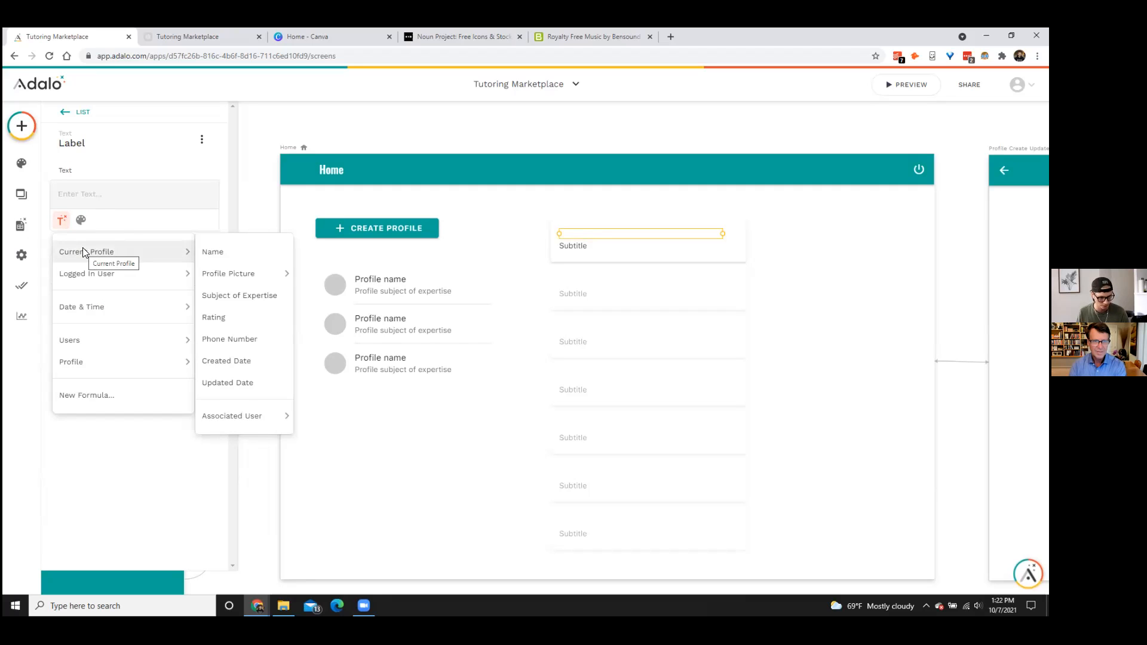
left_click(227, 256)
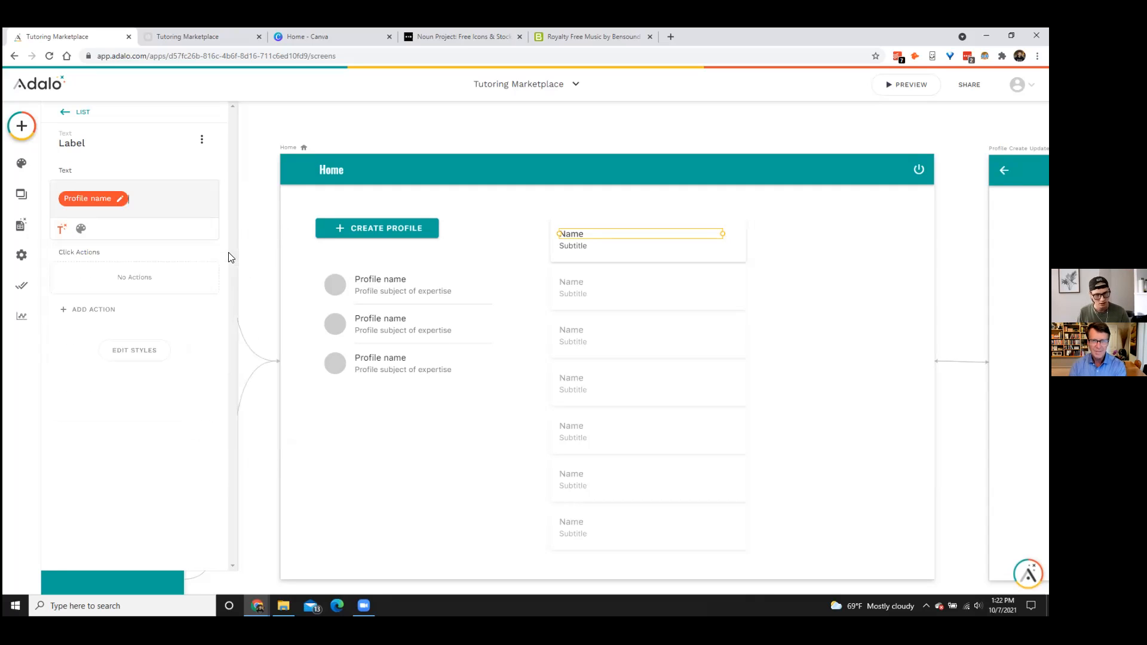
- Replace the custom list's subtitle text with the current profile's Subject of Expertise as dynamic text
left_click(571, 247)
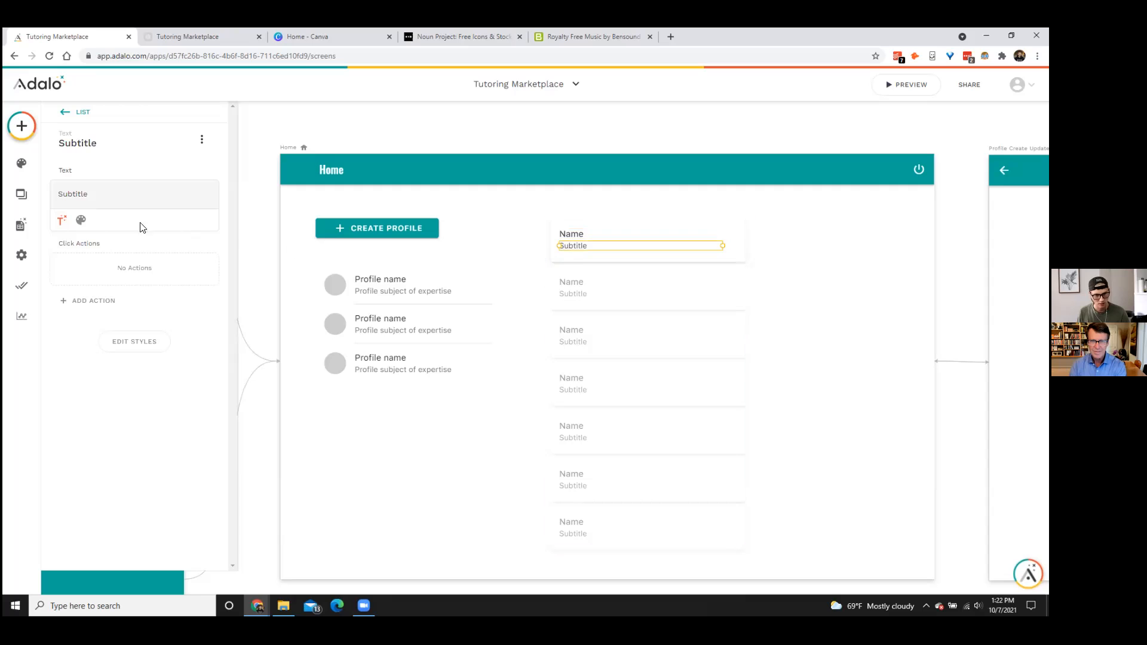
double_click(87, 195)
key("BackSpace")
left_click(61, 220)
mouse_move(96, 252)
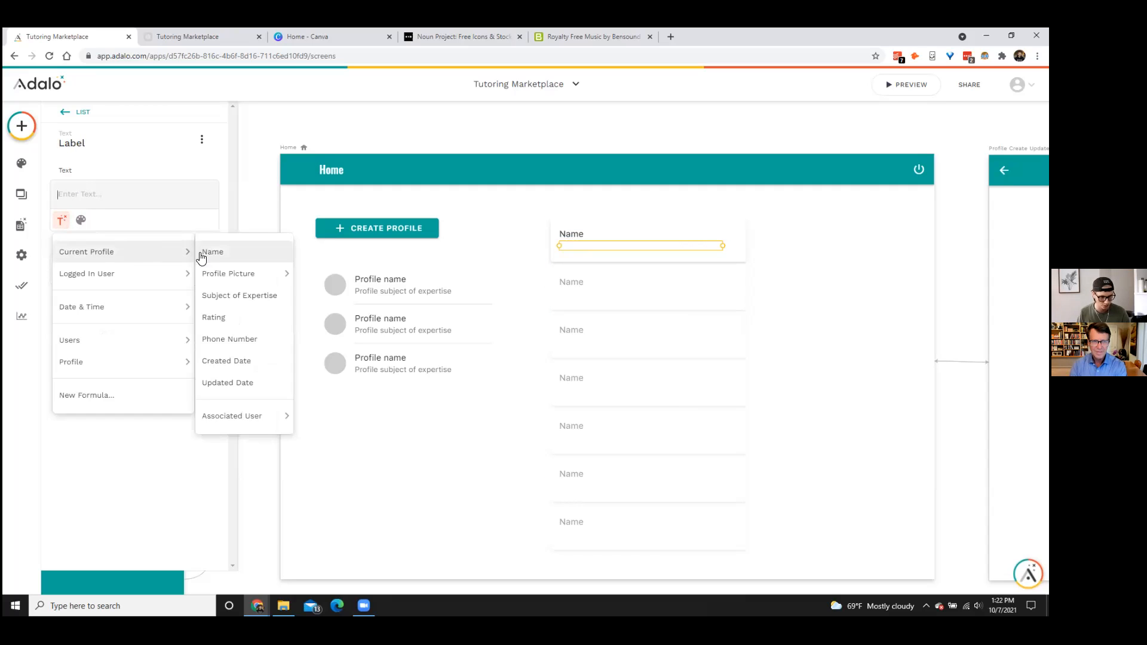
left_click(239, 296)
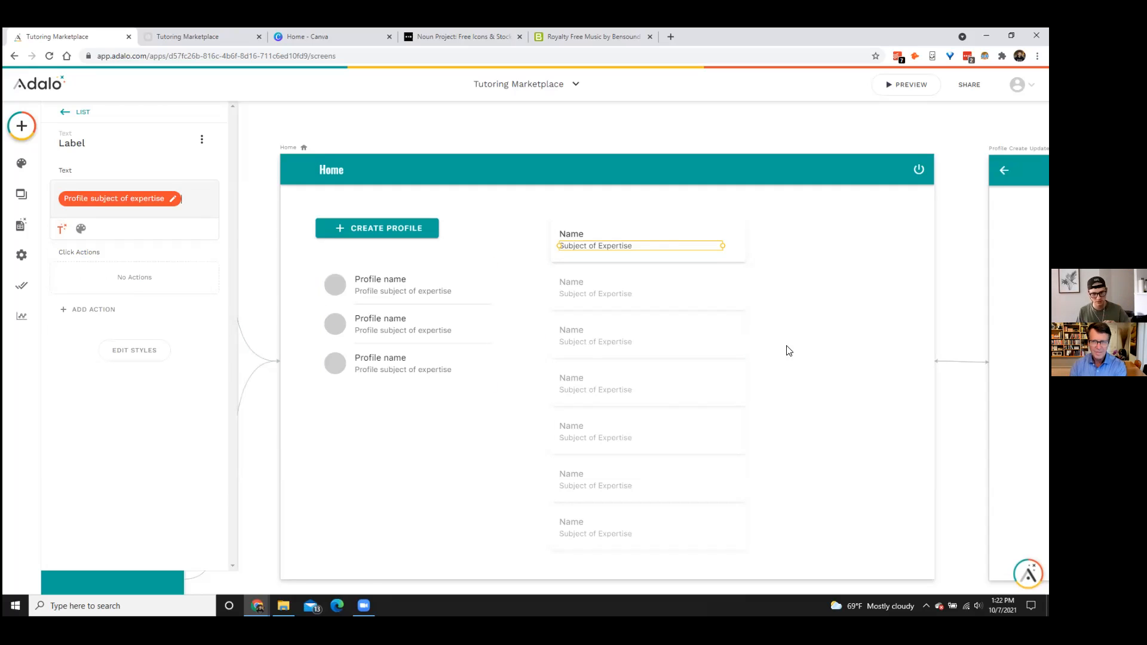
- Shift the name and subject labels toward the card's right side and shorten both to fit within the card
left_click(583, 234)
mouse_move(584, 234)
left_mouse_down()
mouse_move(611, 234)
mouse_move(598, 248)
left_mouse_up()
left_click(570, 248)
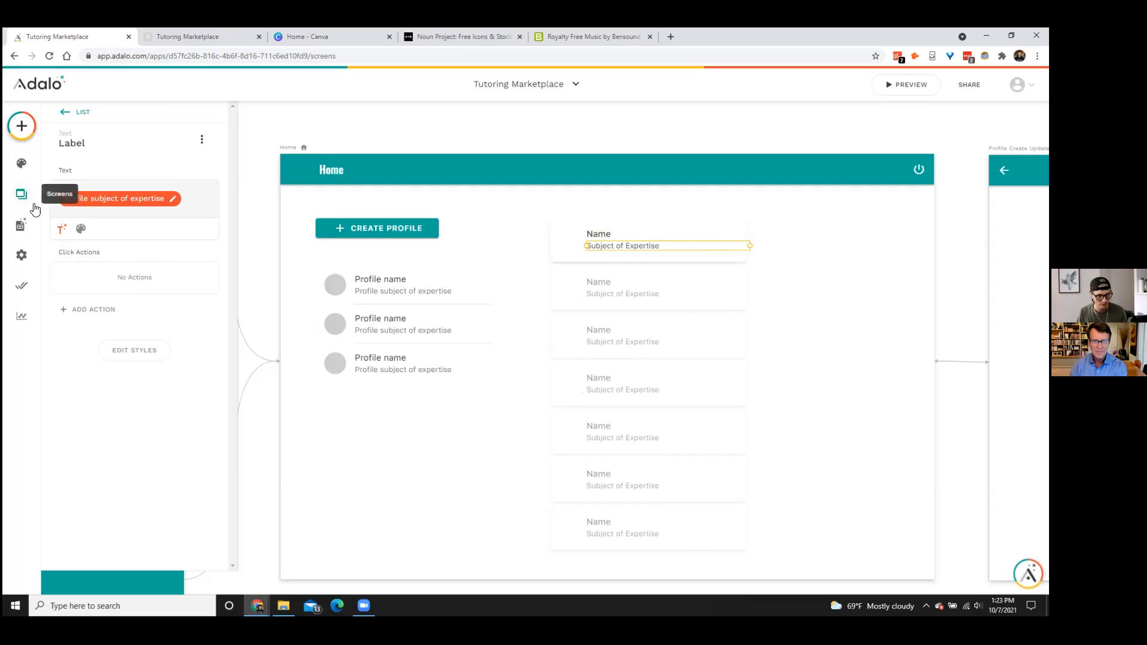
left_click_drag(750, 246, 734, 234)
left_click(738, 234)
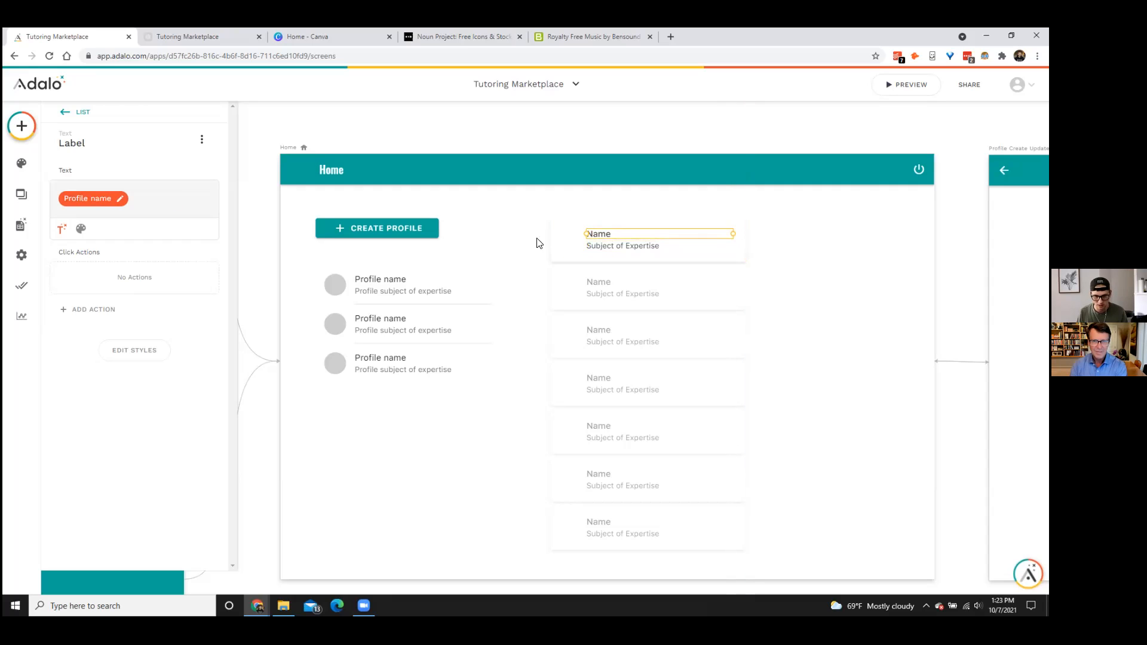
- Add an image component to the custom list's card, placed beside the name and subject labels
left_click(22, 130)
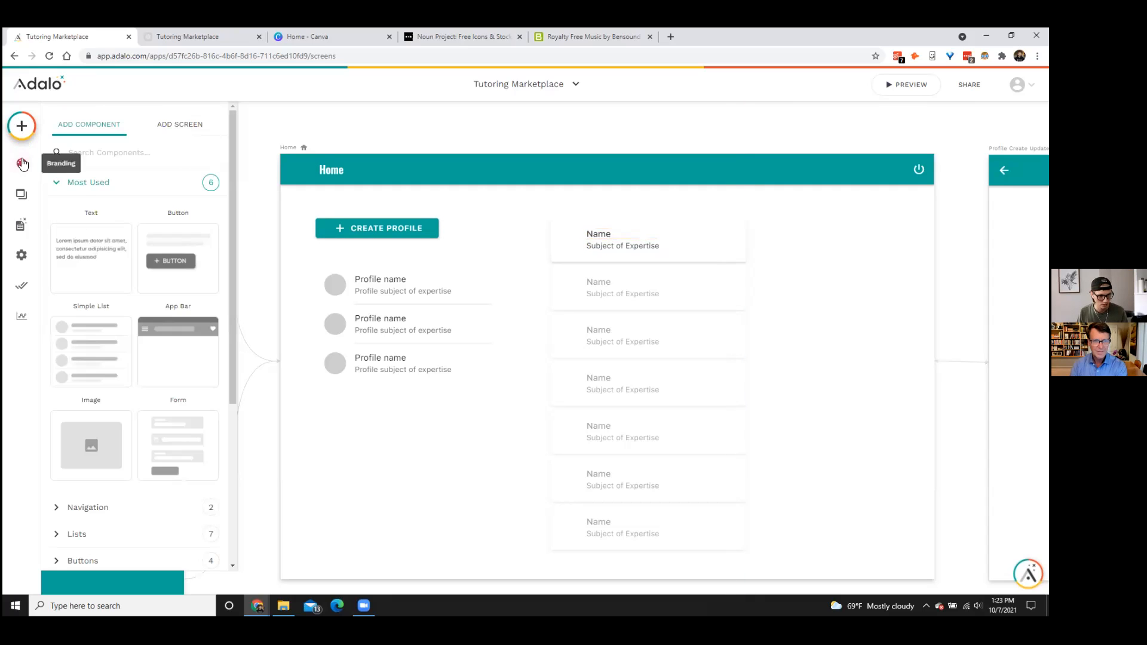
left_click_drag(86, 432, 639, 329)
left_click_drag(566, 286, 568, 248)
left_click(792, 282)
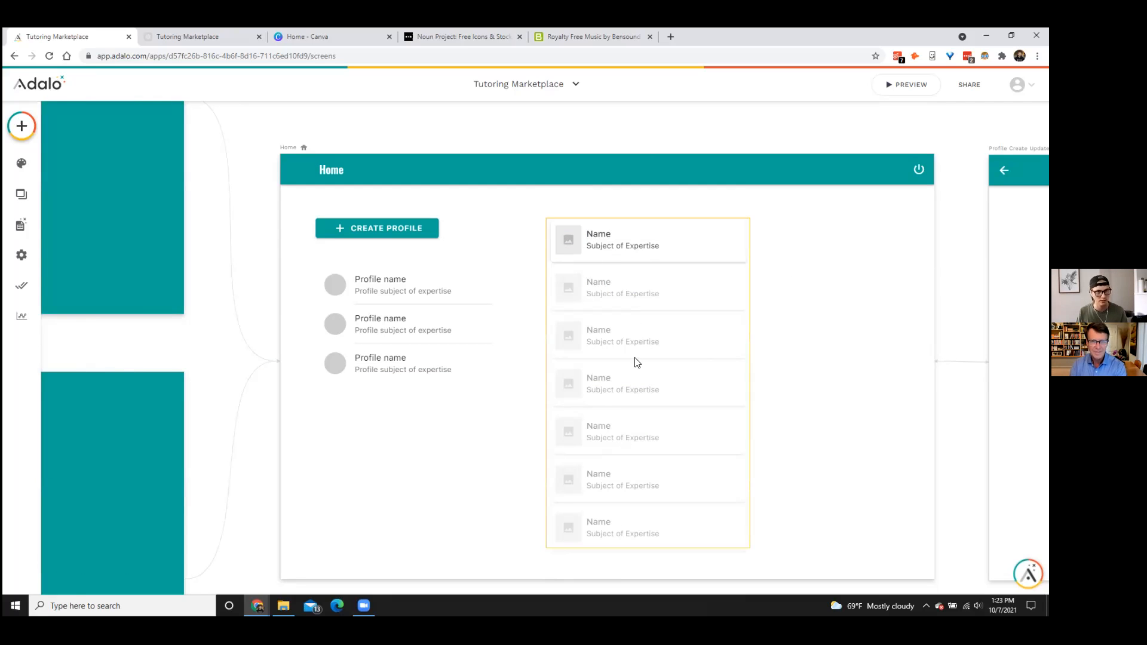
- Set the card image's source to the current profile's Profile Picture from the database
left_click(568, 239)
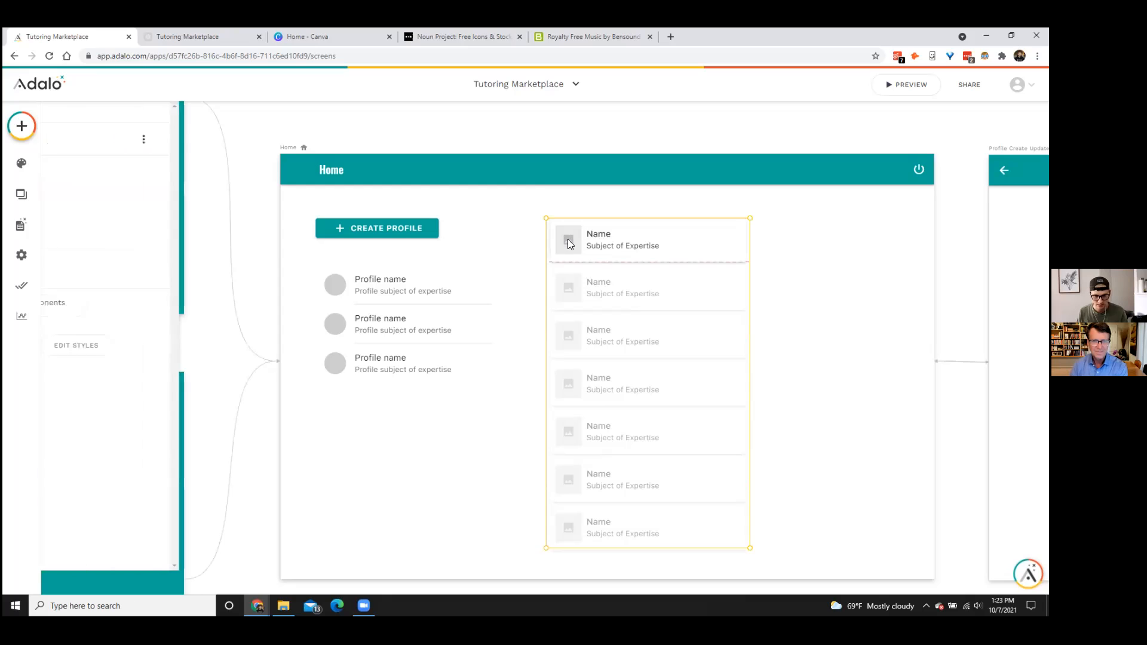
left_click(108, 186)
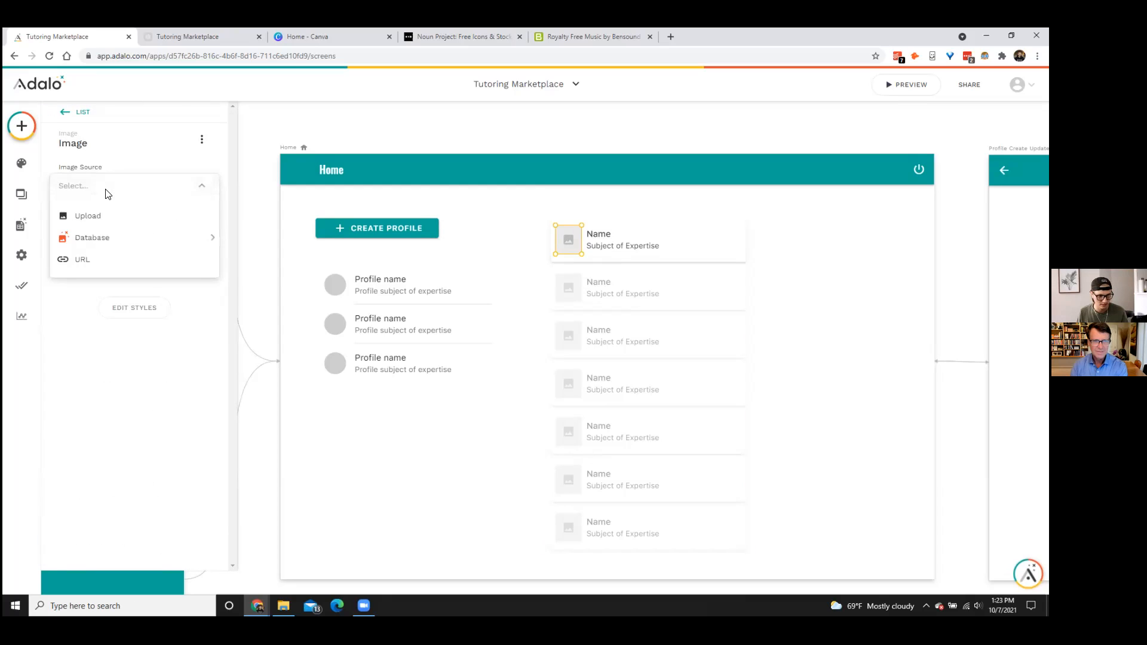
mouse_move(96, 235)
mouse_move(272, 245)
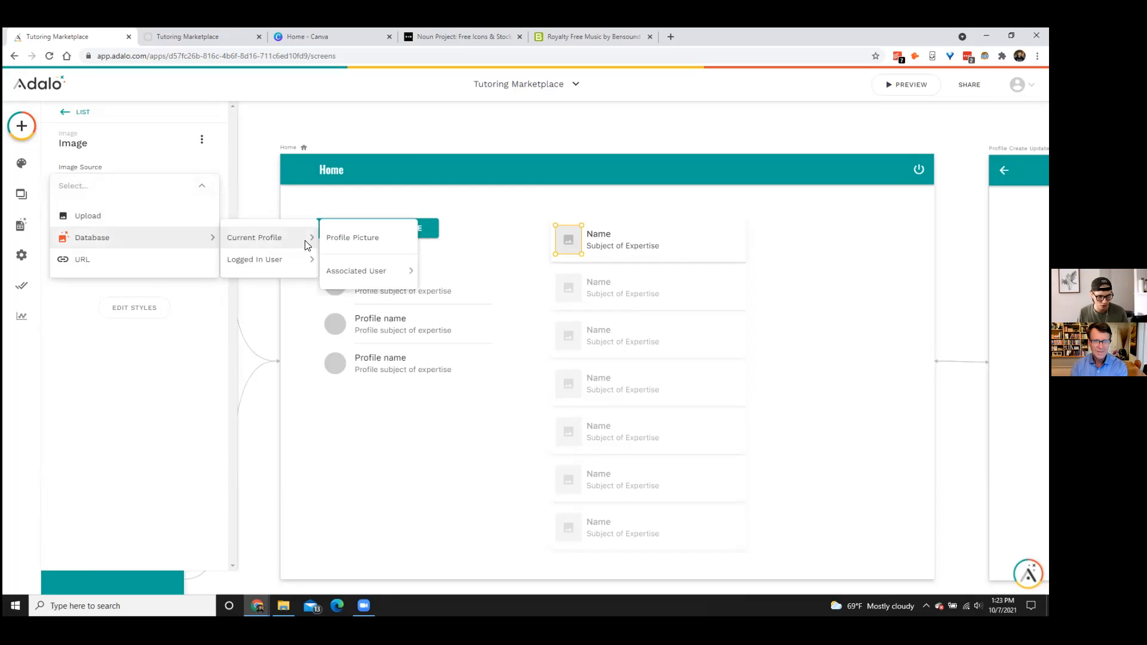
left_click(389, 242)
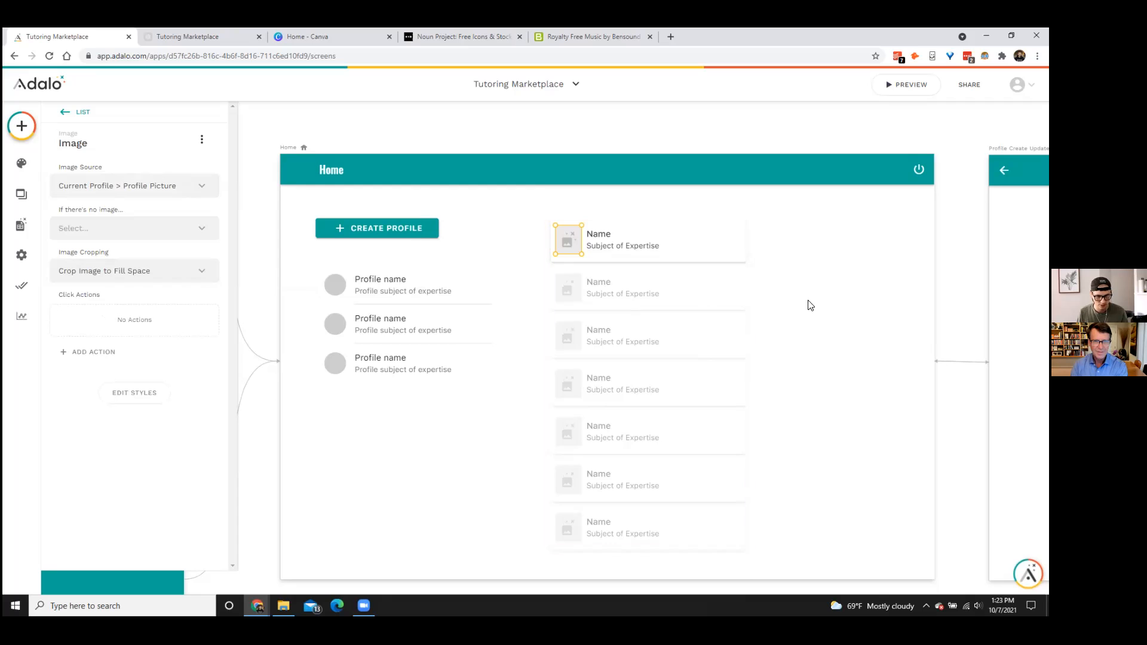
left_click(854, 307)
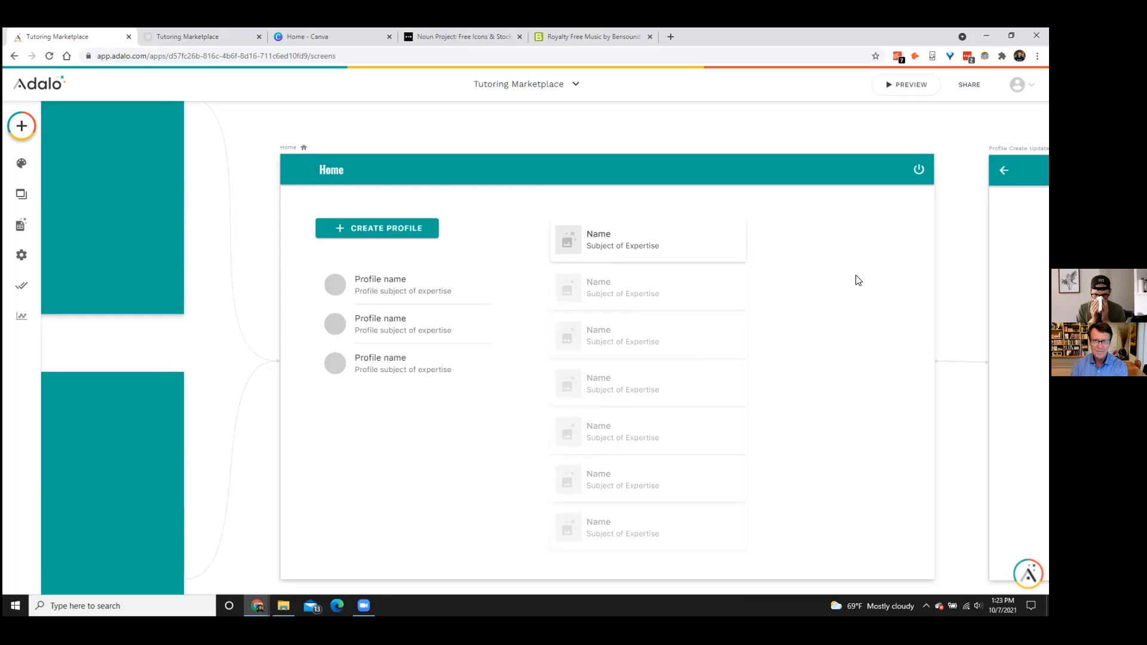
- Change the custom list's visibility to Sometimes Visible
left_click(619, 282)
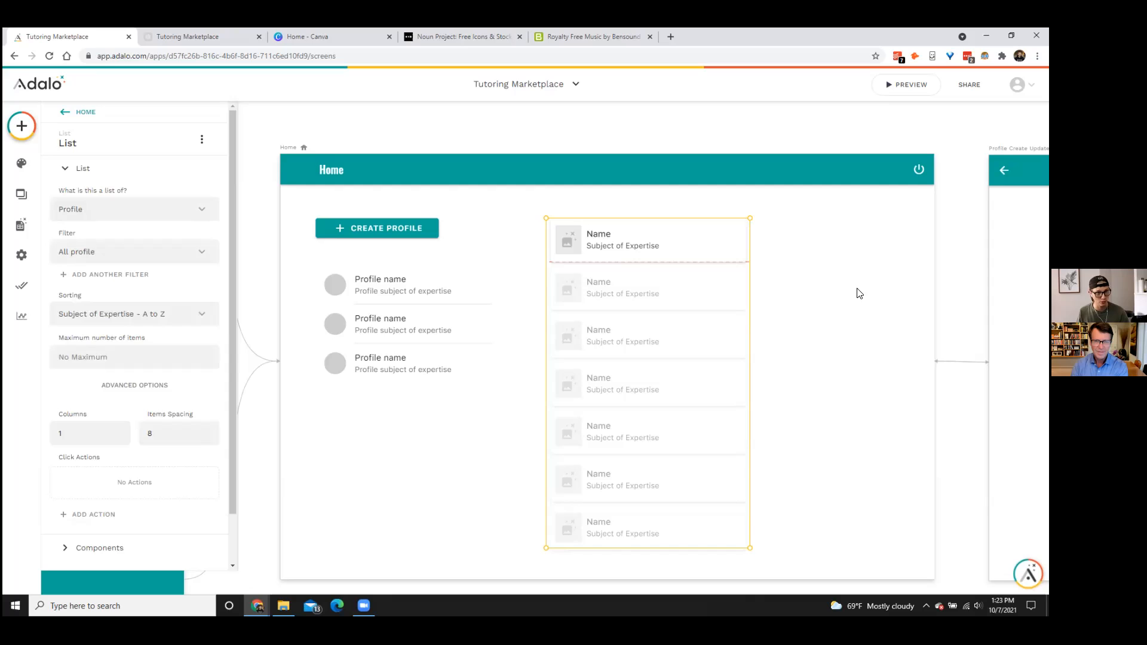
left_click(377, 299)
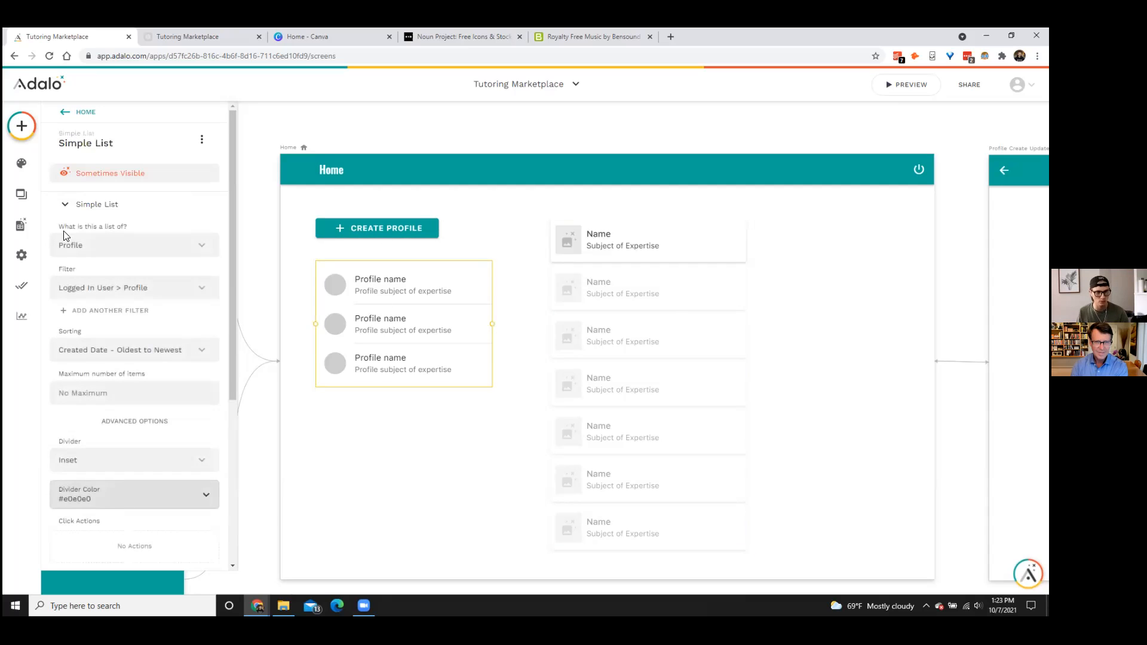
left_click(566, 278)
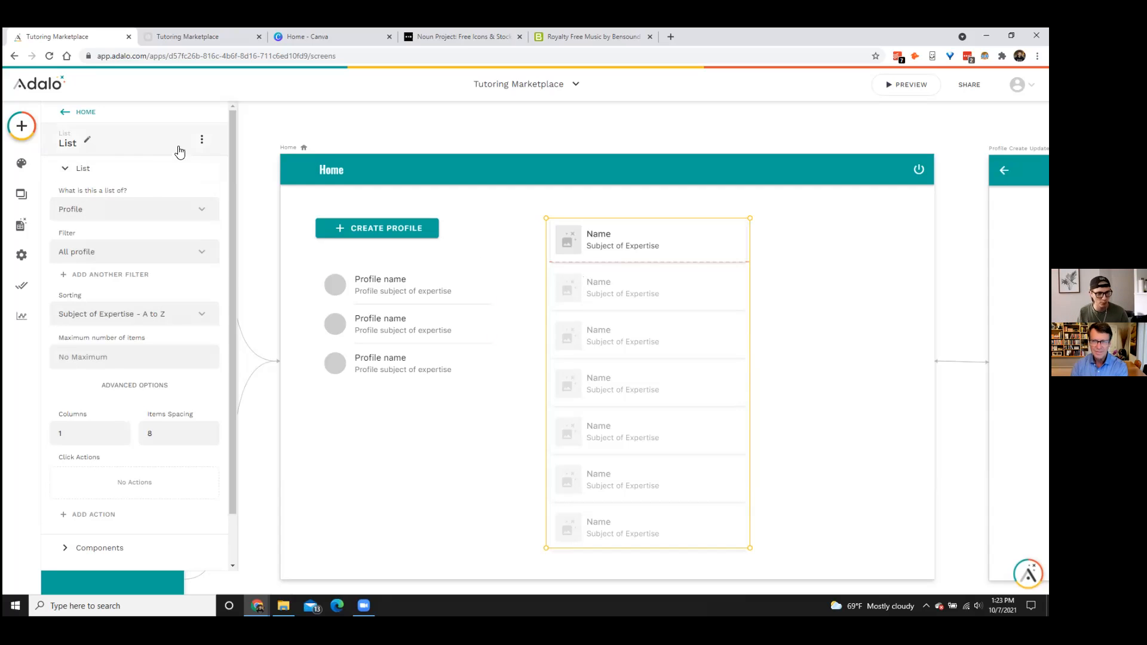
left_click(202, 139)
left_click(199, 168)
left_click(149, 187)
left_click(113, 239)
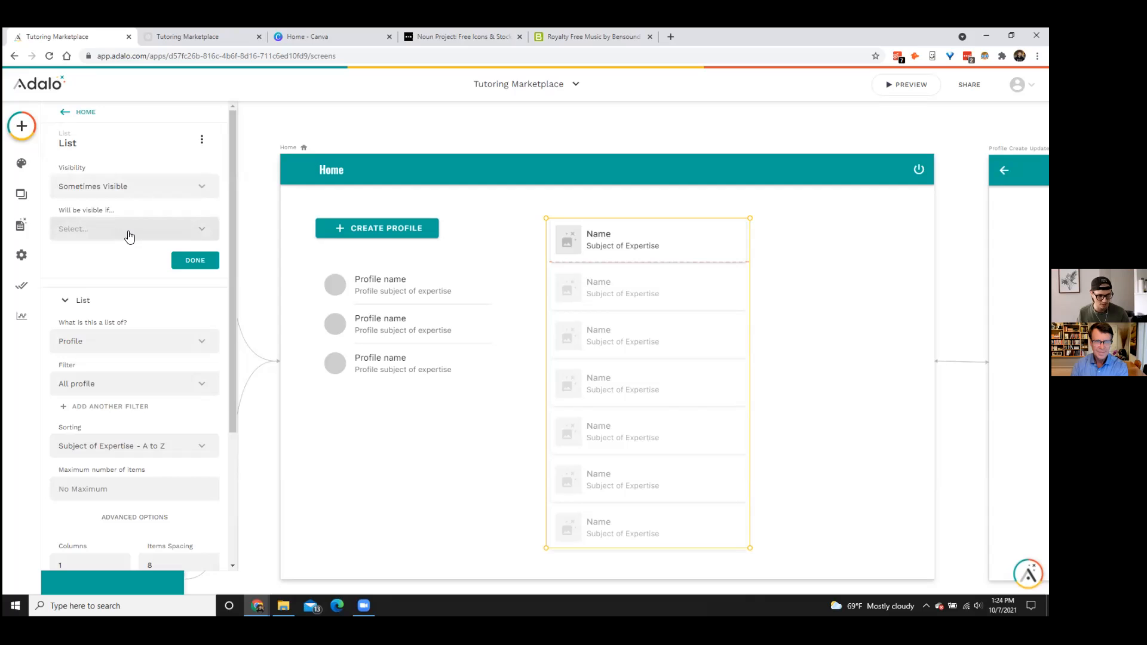
- Make the custom list visible only if Logged In User > Tutor is false
left_click(128, 233)
mouse_move(133, 259)
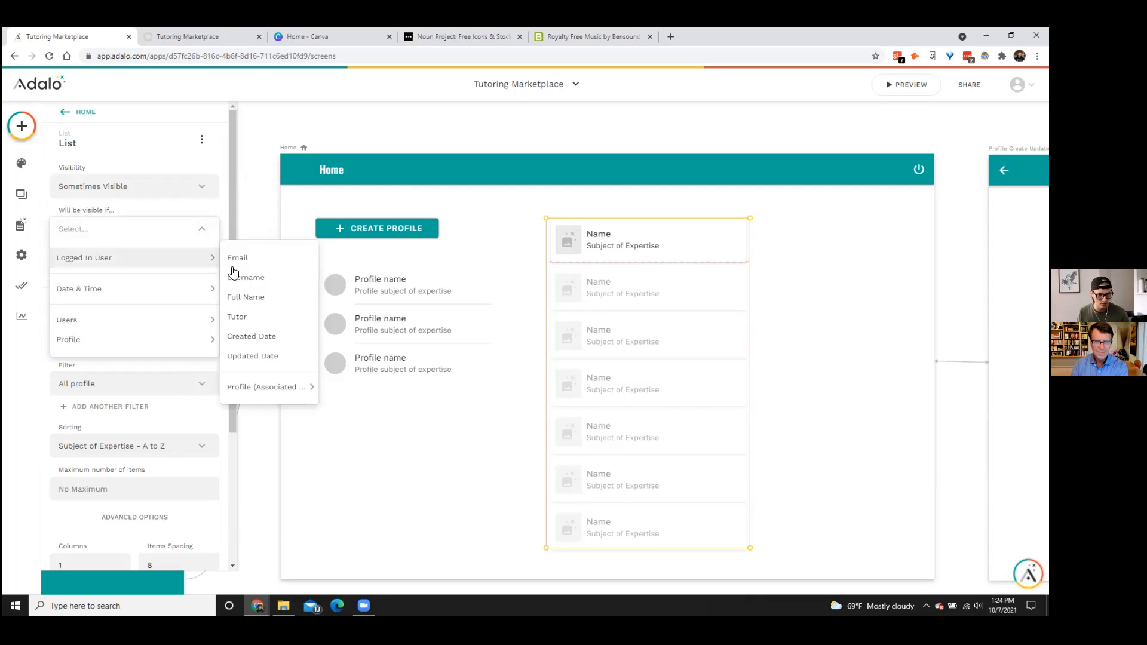
left_click(259, 314)
left_click(141, 265)
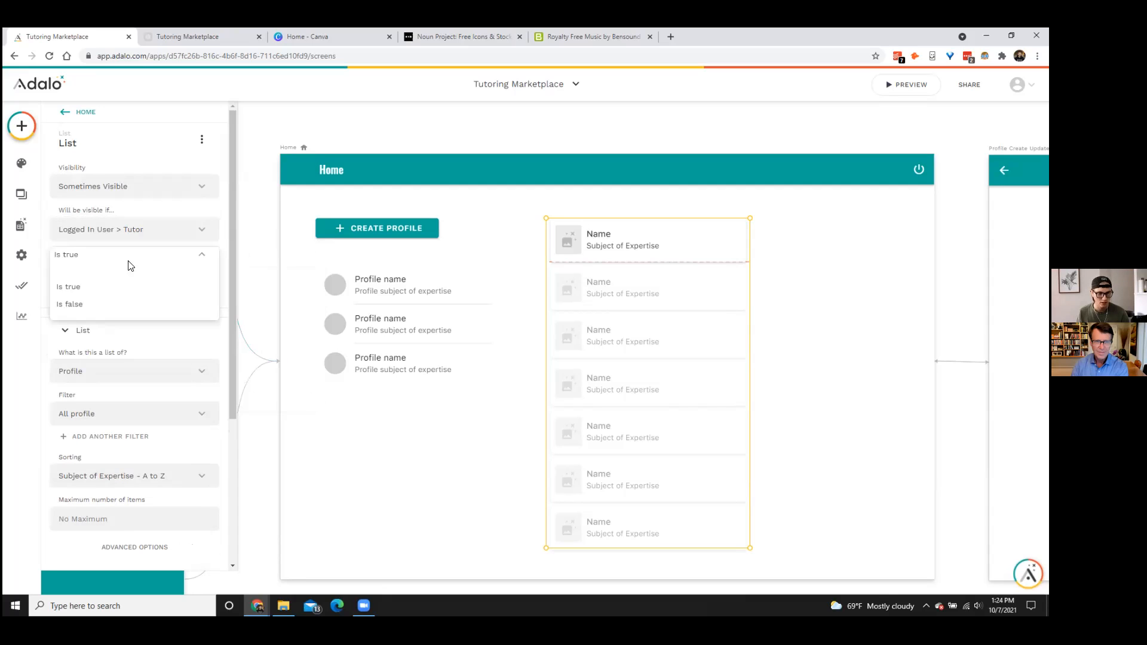
left_click(110, 304)
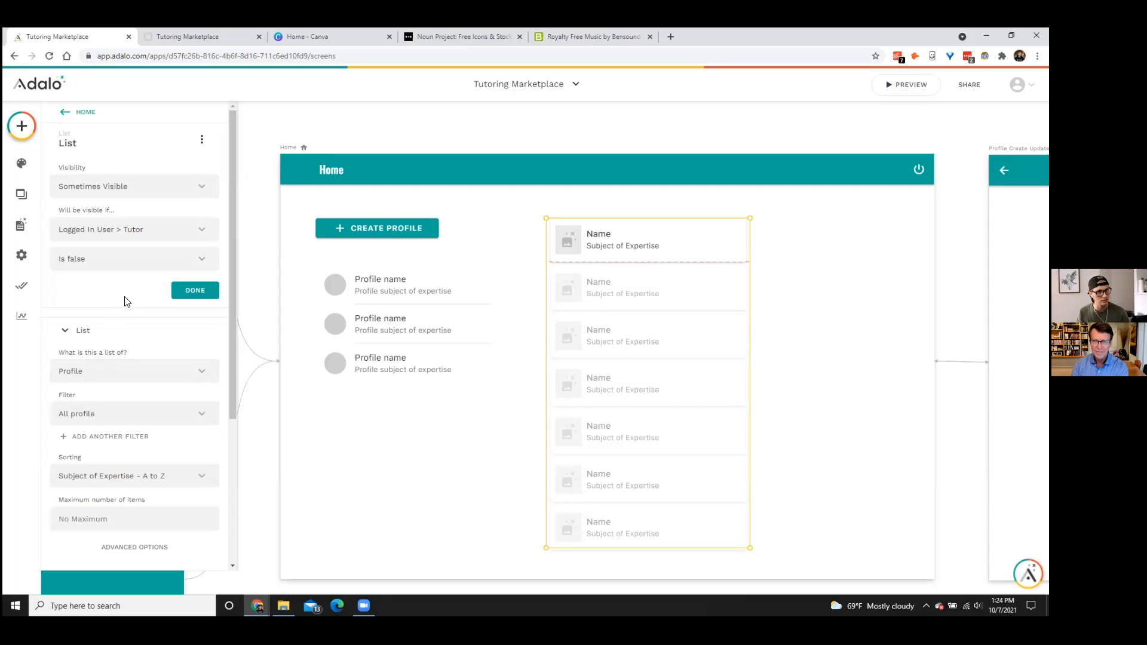
left_click(198, 295)
left_click(477, 430)
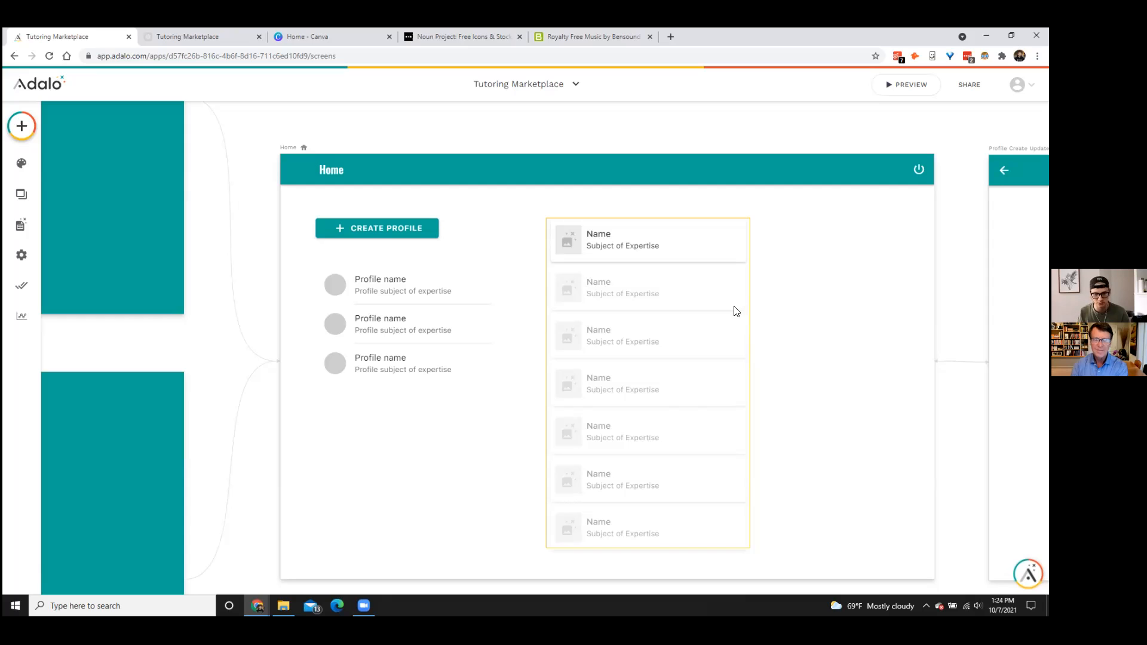
- Give the rectangle of the custom list's card a click action that links to a new screen
left_click(685, 314)
left_click(768, 294)
left_click(658, 279)
left_click(707, 245)
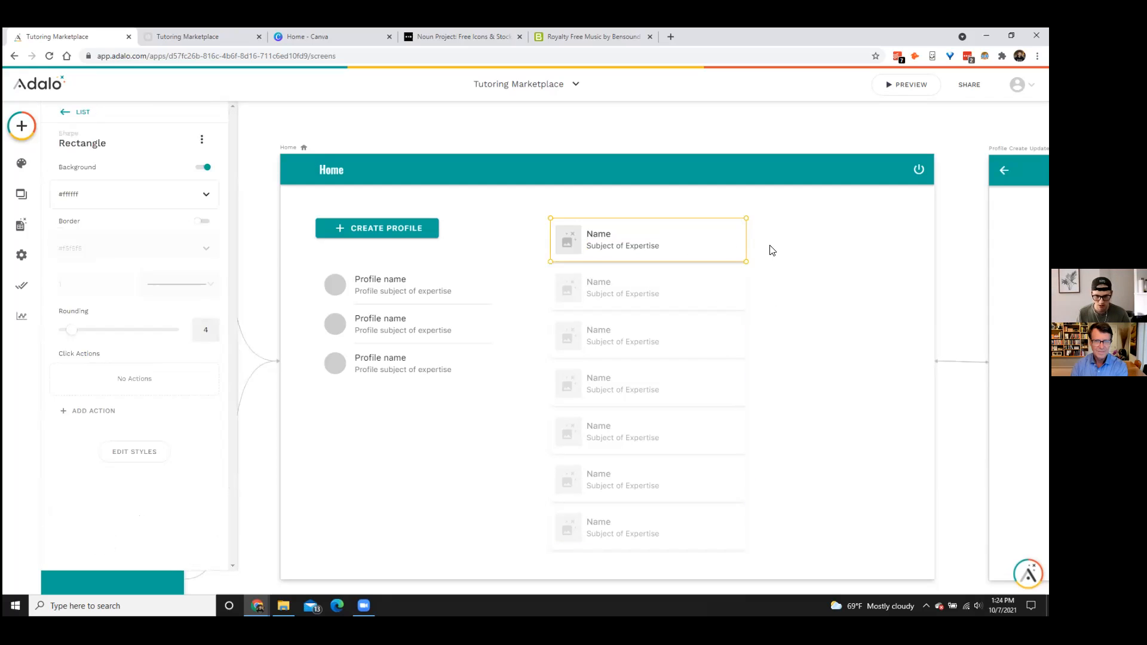
left_click(651, 343)
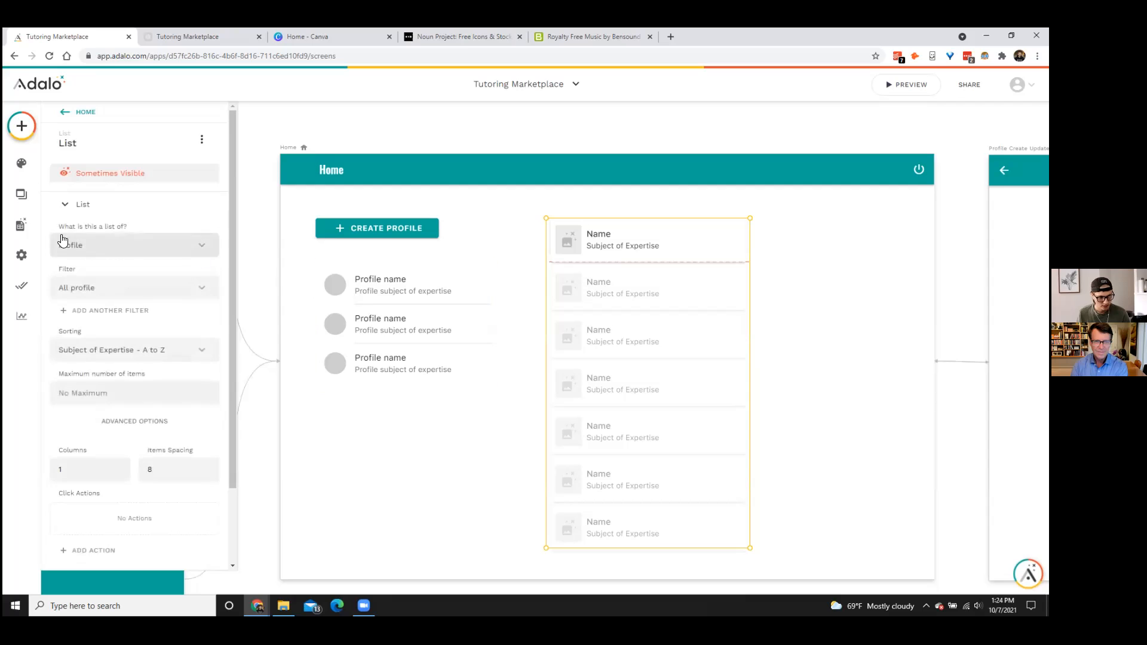
scroll(105, 362, "down", 2)
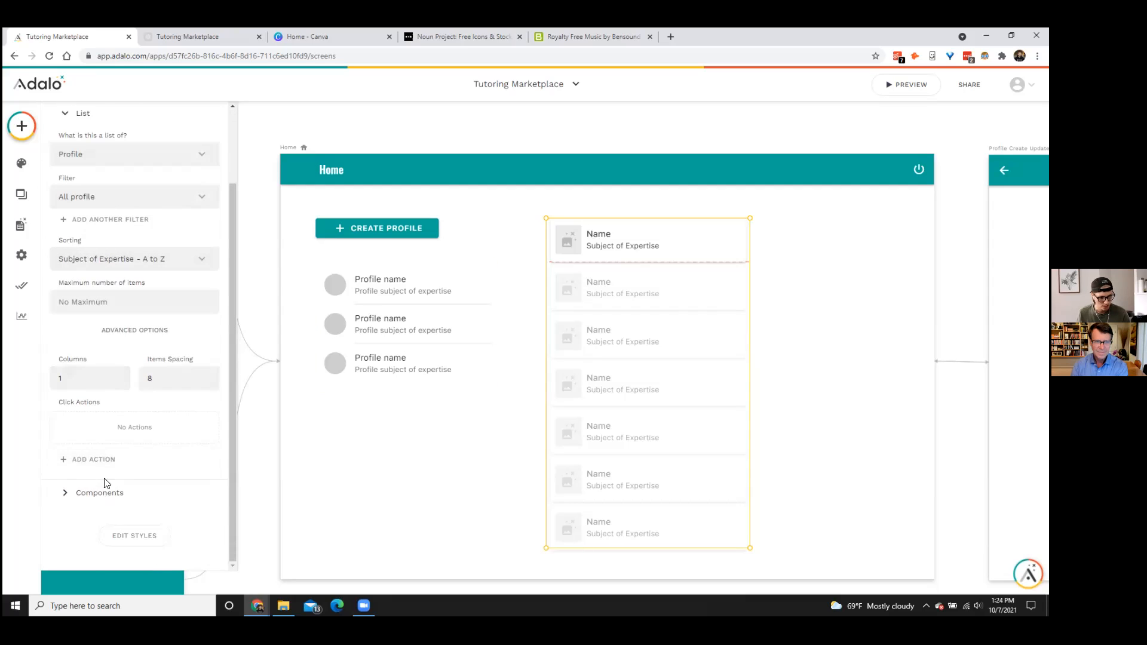
left_click(717, 245)
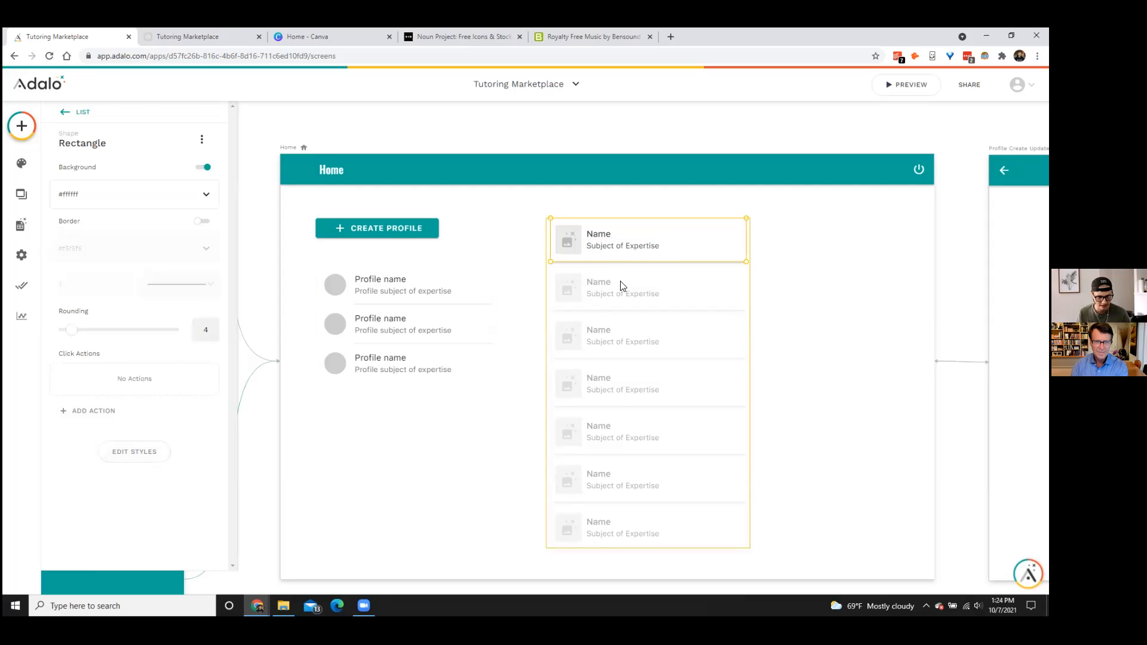
left_click(127, 418)
mouse_move(135, 210)
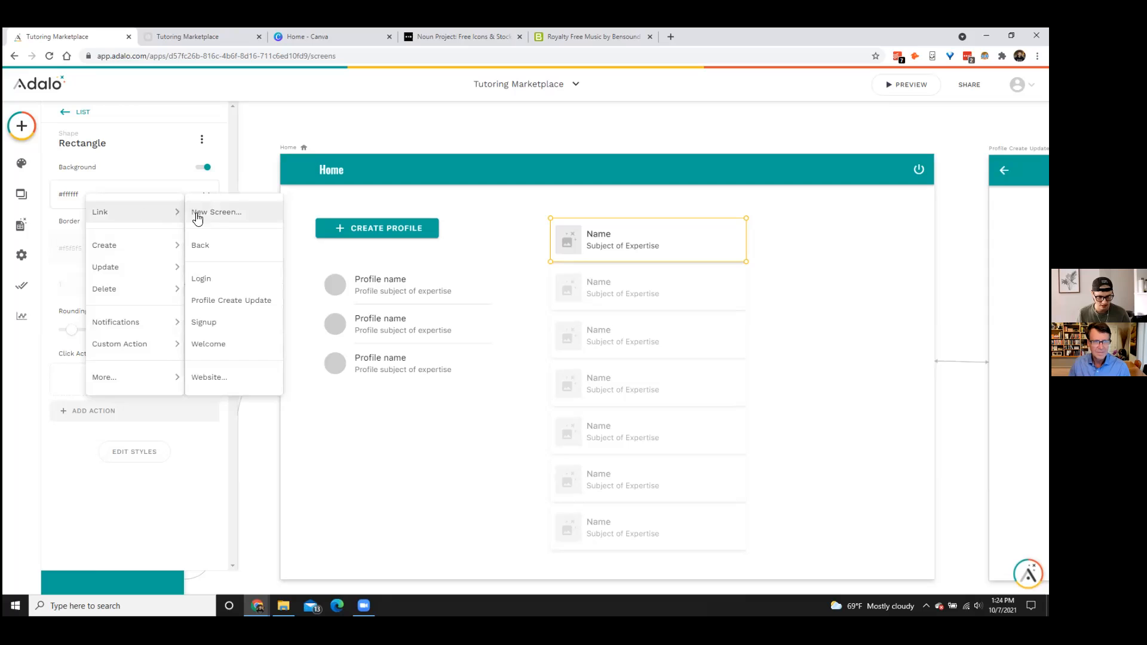
left_click(233, 216)
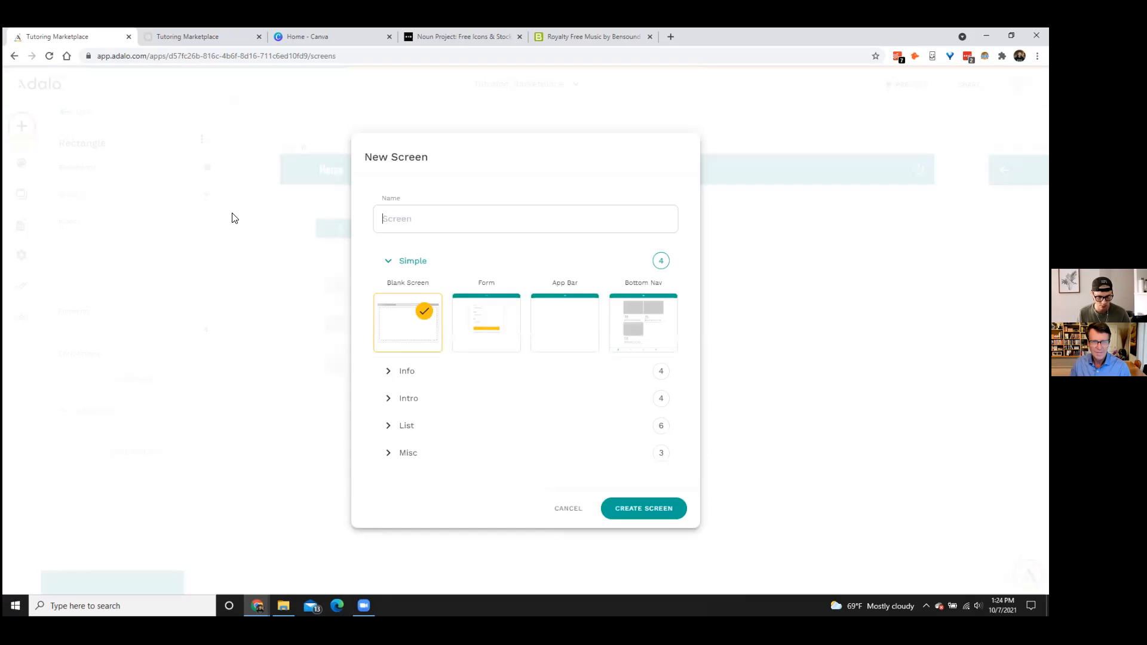
- Create the linked screen from the App Bar template with the name "Contact (Tutor) User Profile" and finish the link action
left_click(550, 320)
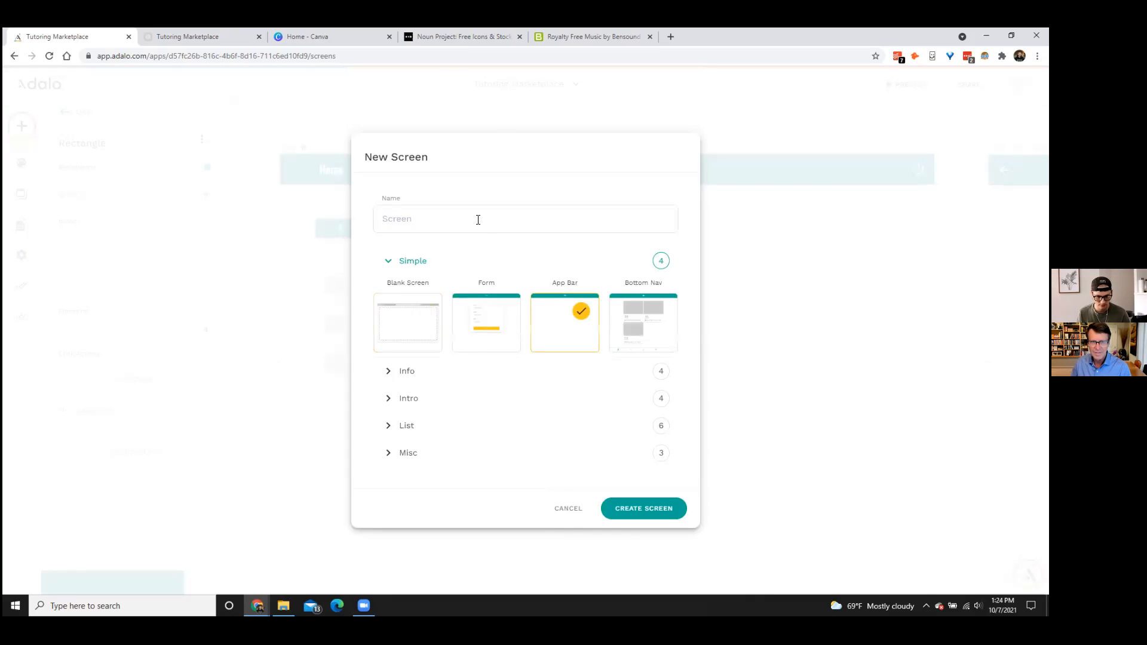
left_click(478, 219)
type("Contact ")
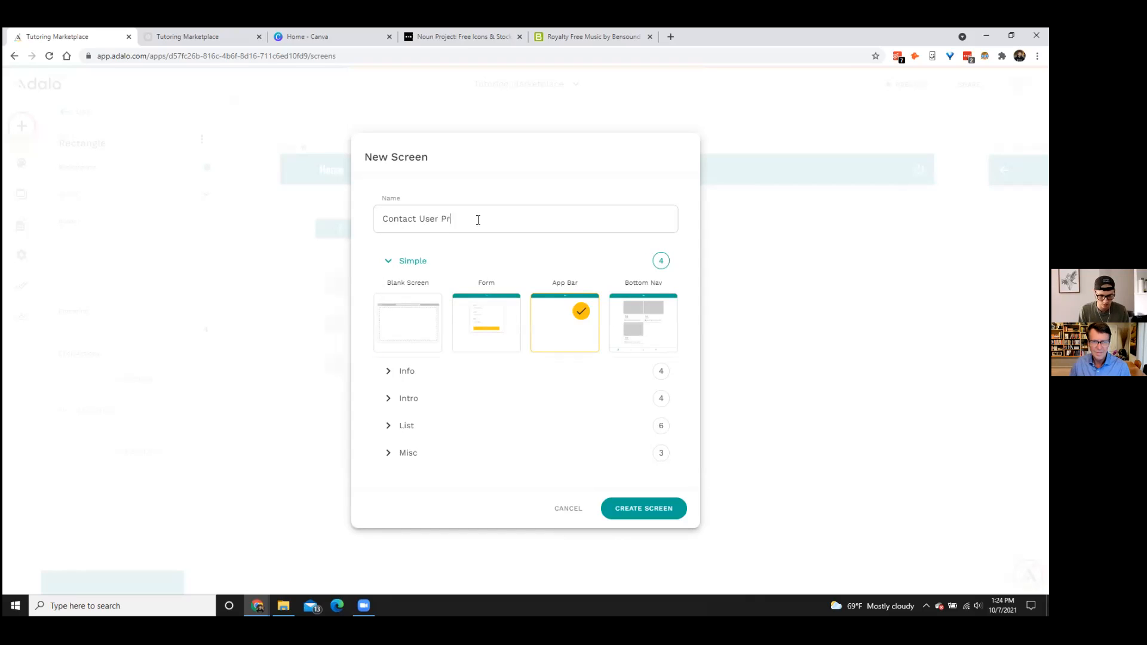
type("(t")
key("BackSpace")
type("Tutor)")
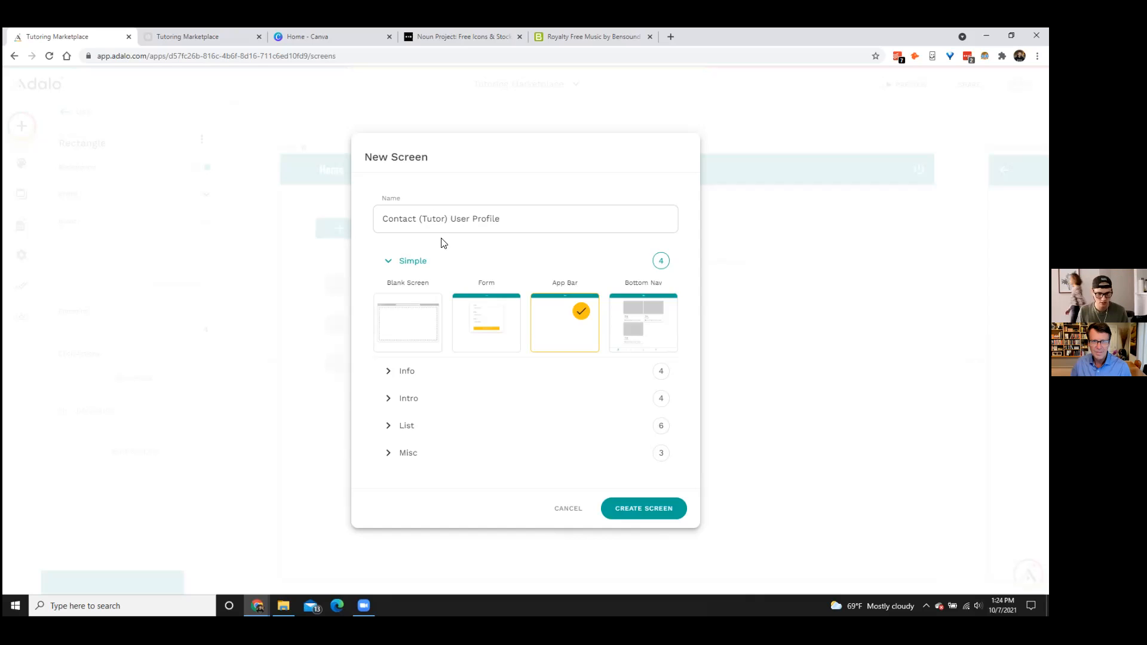
left_click(644, 508)
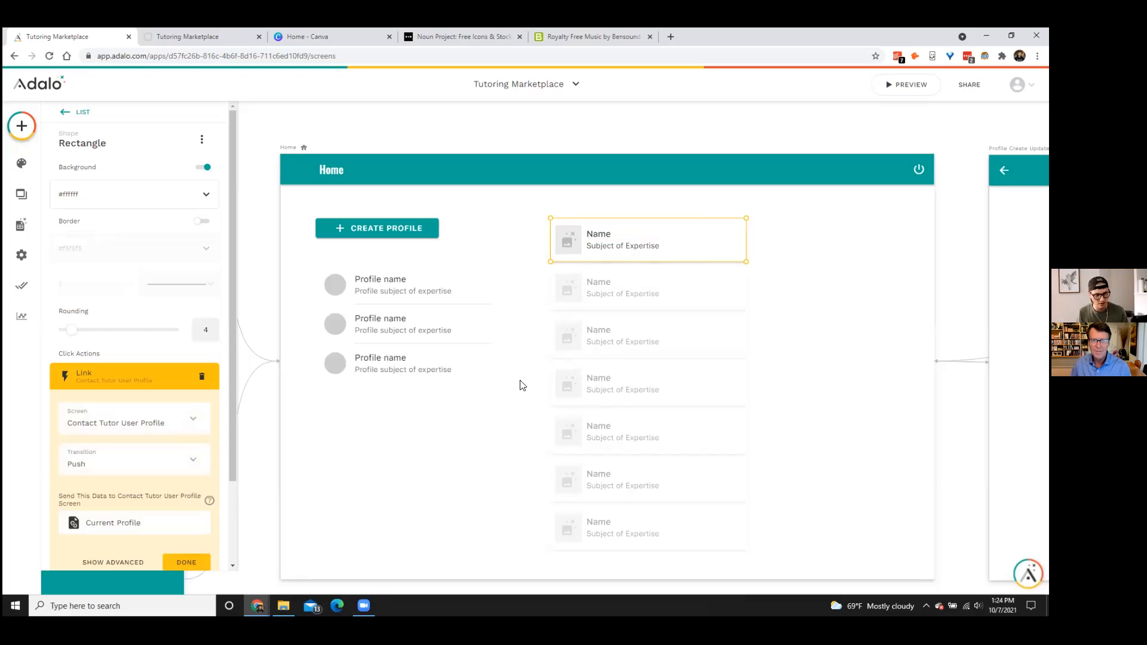
left_click(186, 562)
- Move the Contact Tutor User Profile screen down in line with the Profile Create Update screen
scroll(816, 363, "down", 10)
scroll(863, 364, "up", 3)
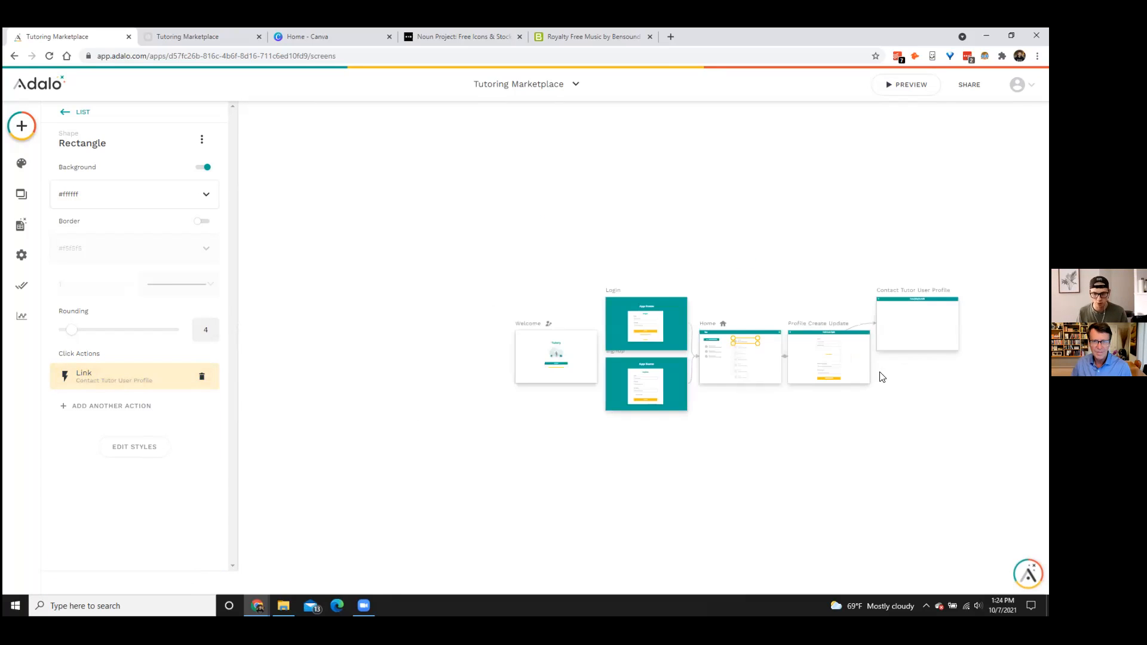
scroll(917, 376, "up", 3)
left_click_drag(867, 221, 870, 285)
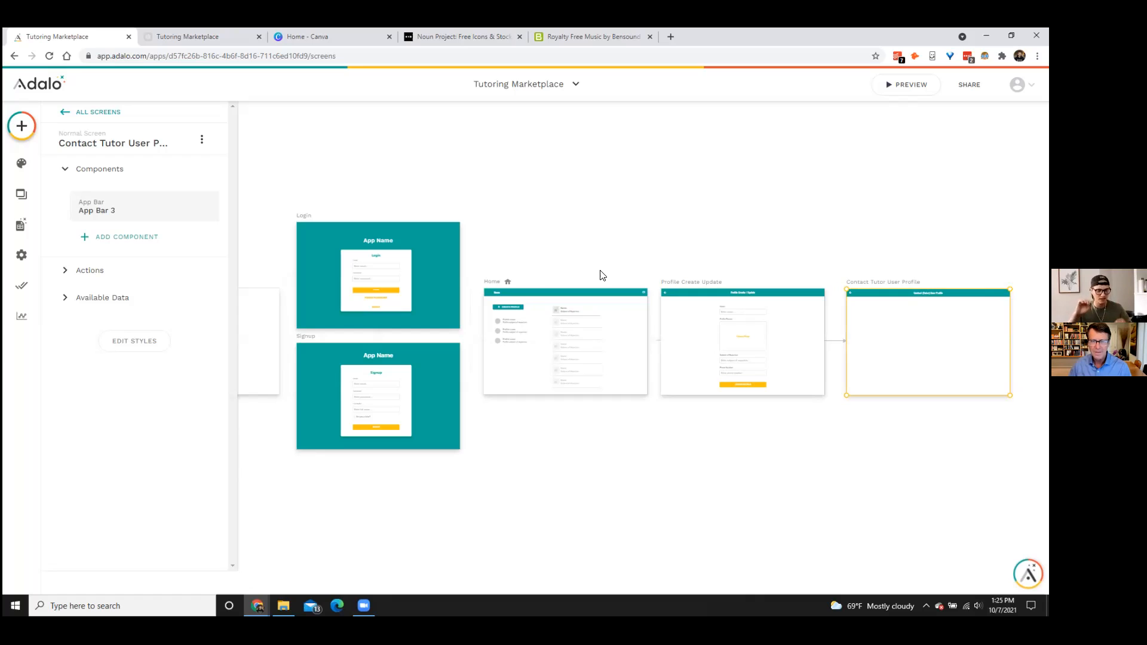
left_click(911, 473)
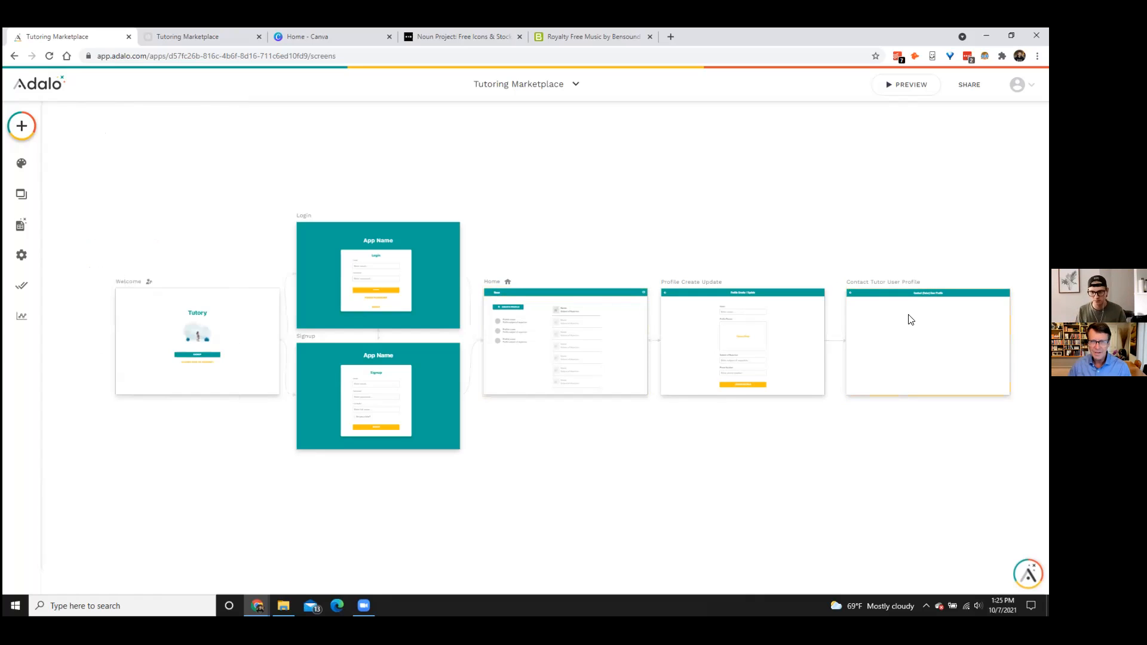
- Move the custom list slightly upward on the Home screen
left_click(596, 331)
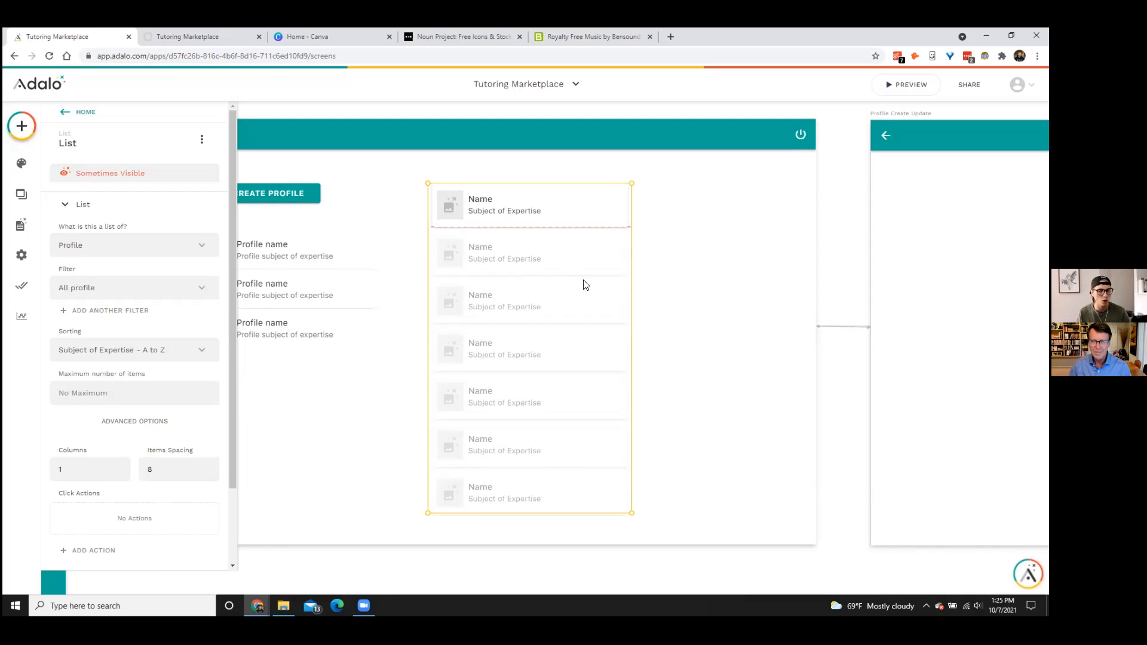
left_click_drag(557, 288, 566, 155)
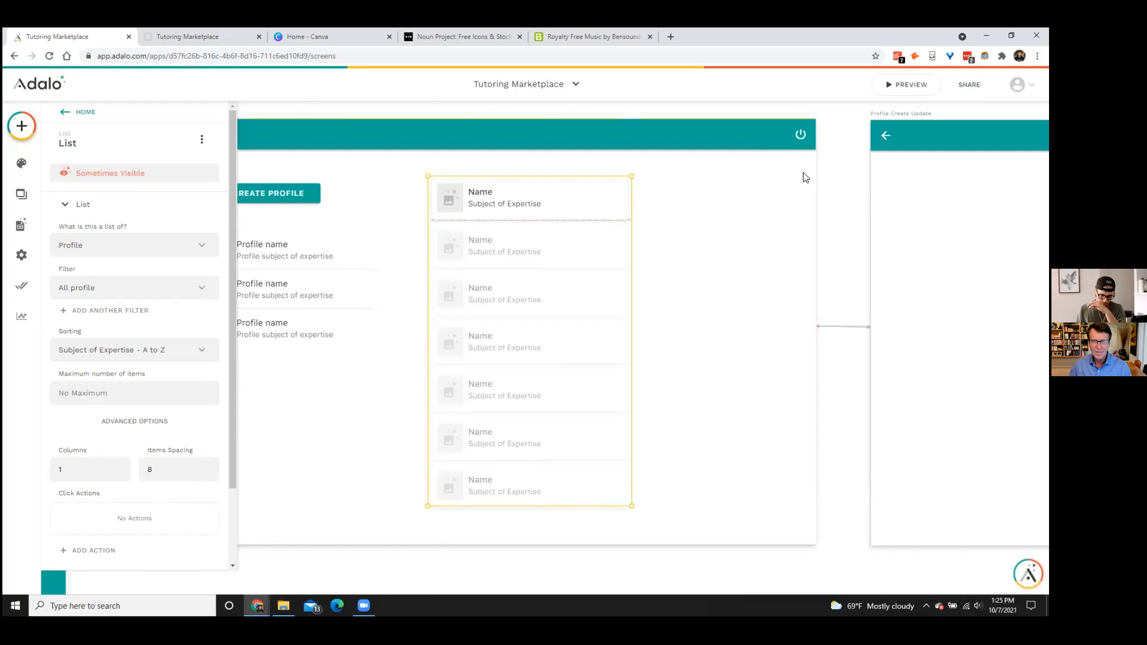
left_click(834, 178)
- Review the card rectangle's link action, its target screen and the data it sends to that screen
left_click(526, 298)
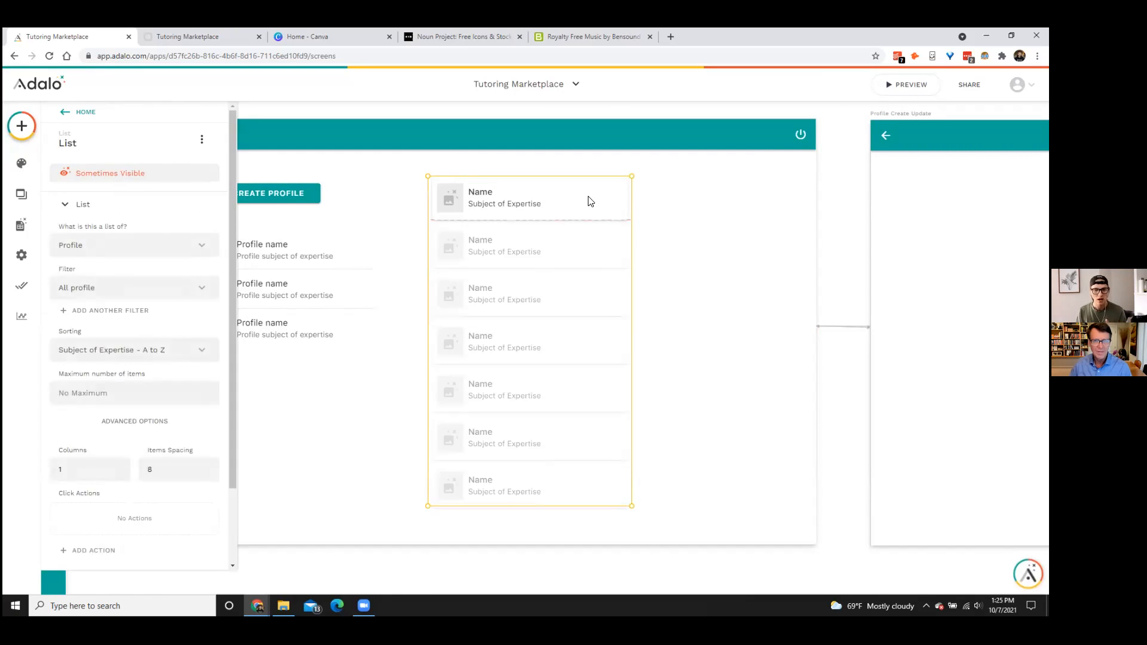
left_click(599, 217)
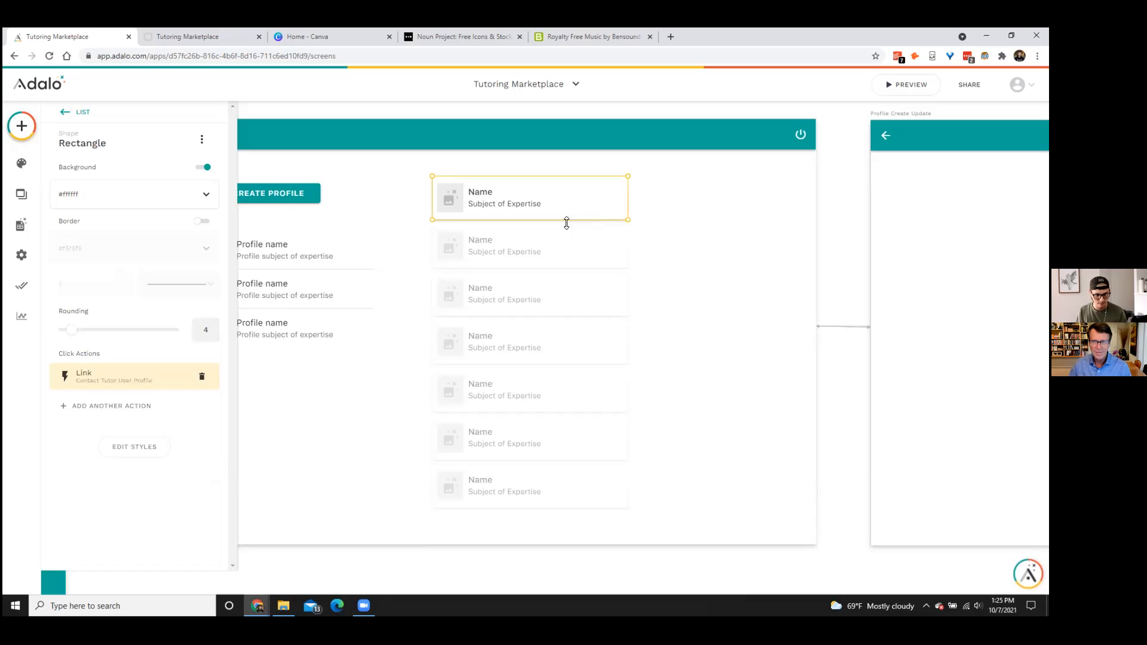
left_click(117, 377)
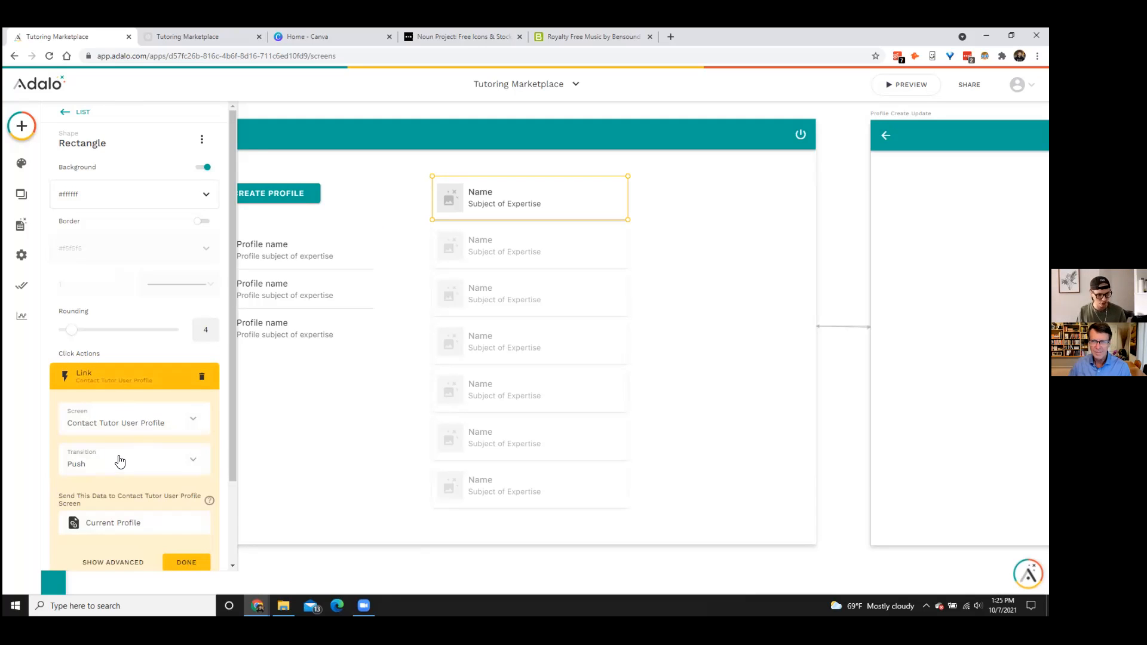
scroll(119, 460, "down", 1)
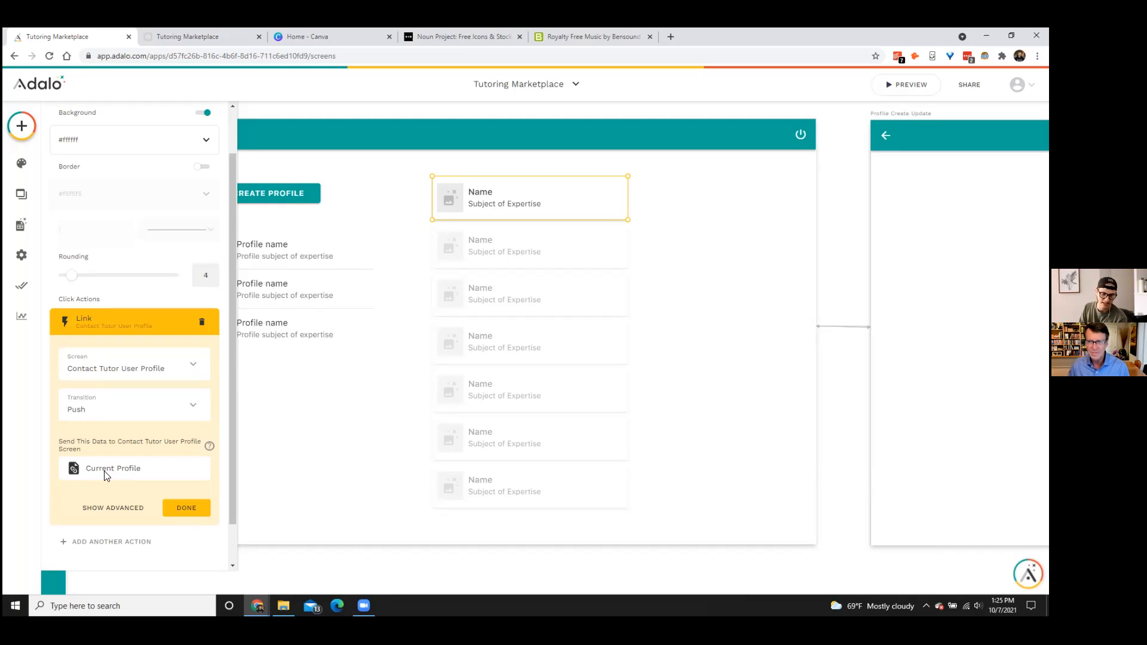
left_click(186, 509)
left_click(835, 209)
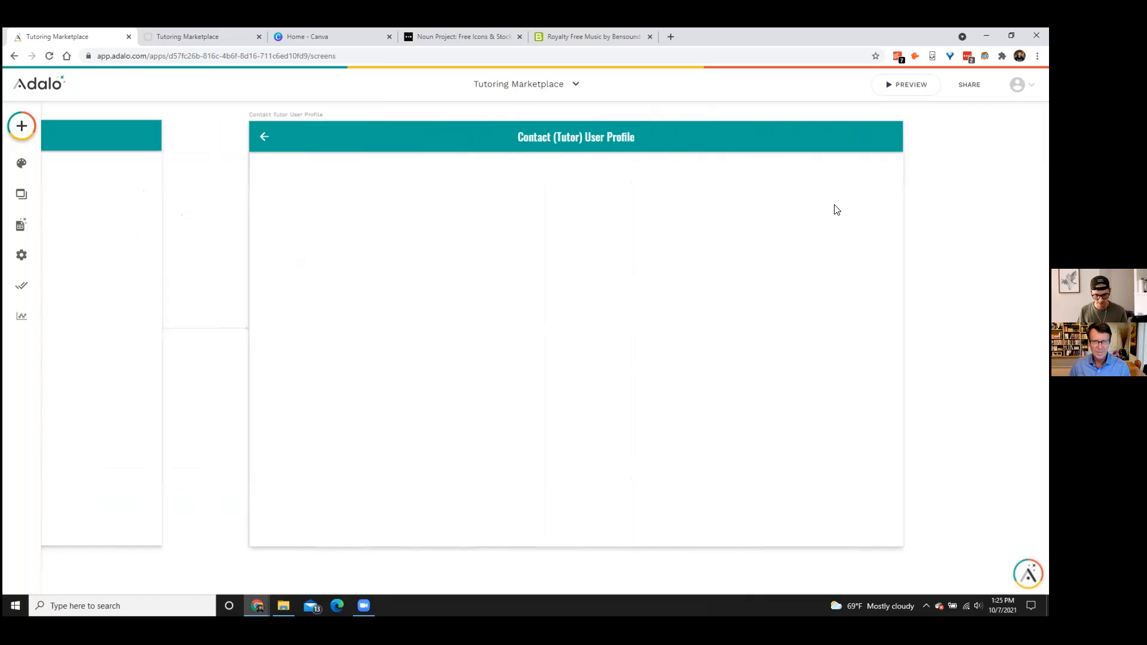
- Add a text component near the top of the Contact Tutor User Profile screen and set its font size to 30
left_click(21, 126)
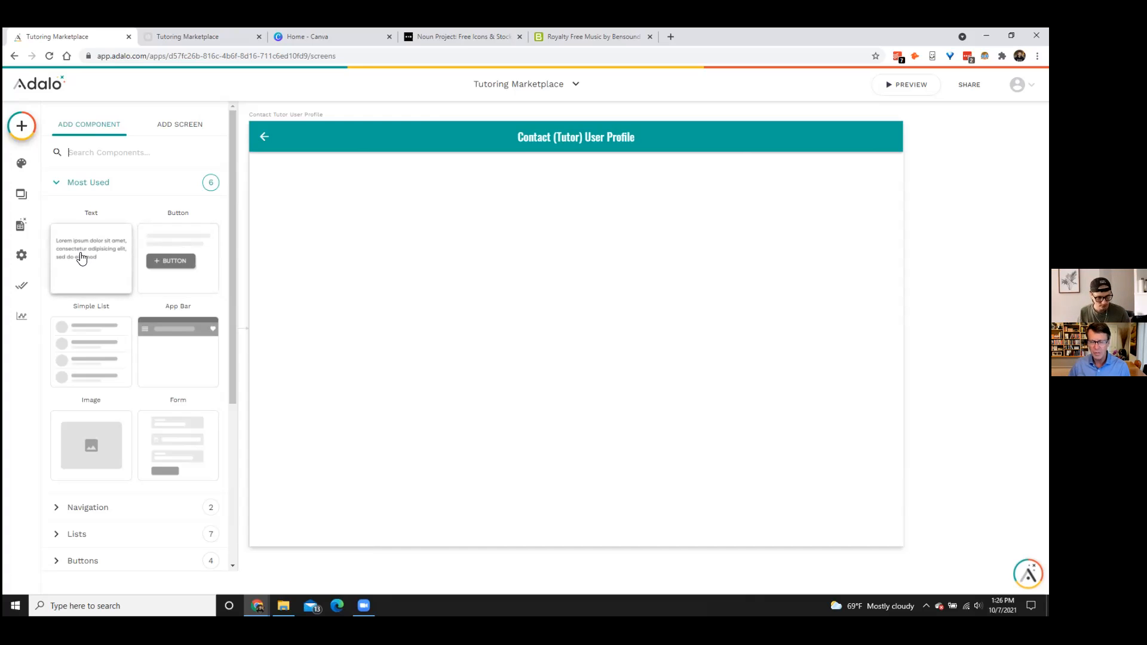
left_click_drag(82, 258, 342, 197)
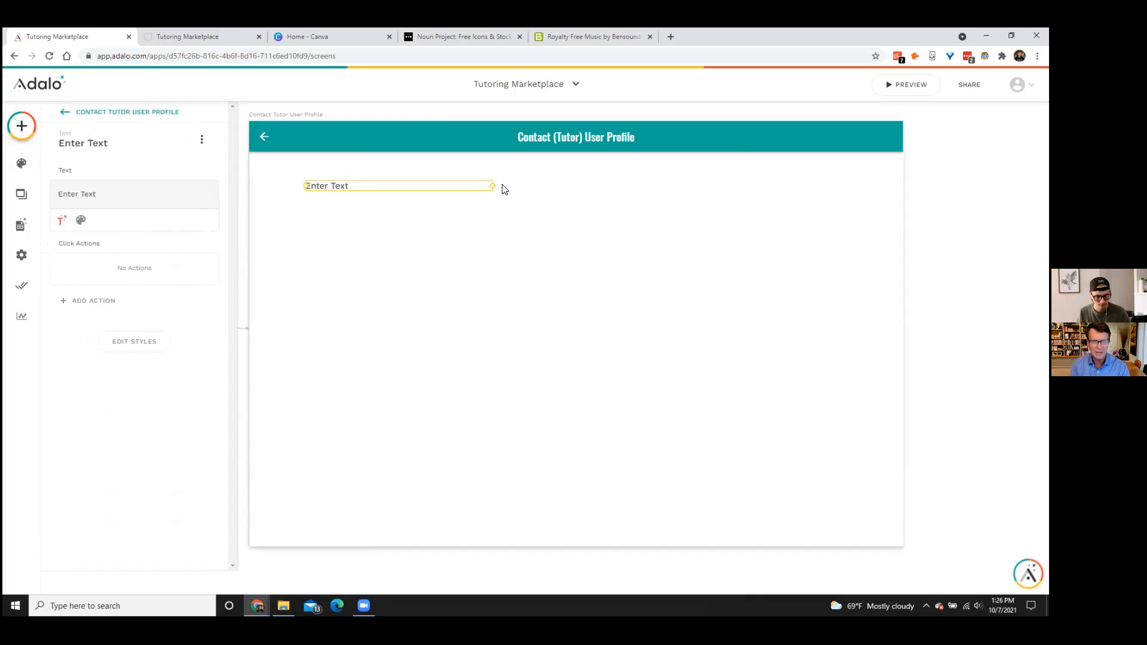
left_click(80, 220)
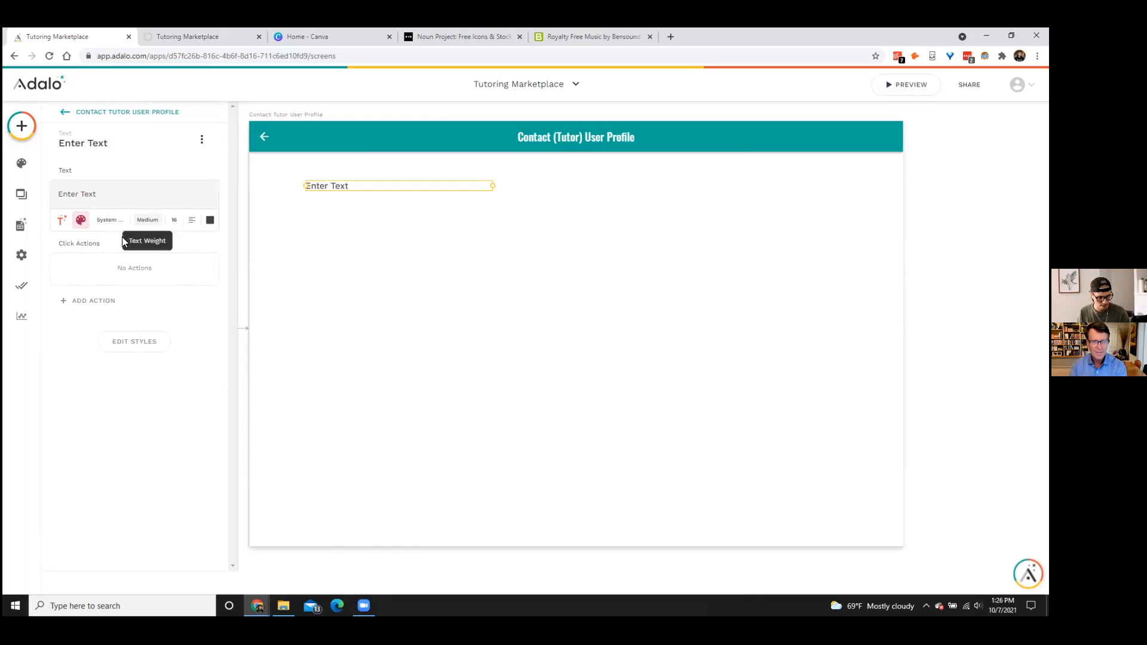
left_click(174, 219)
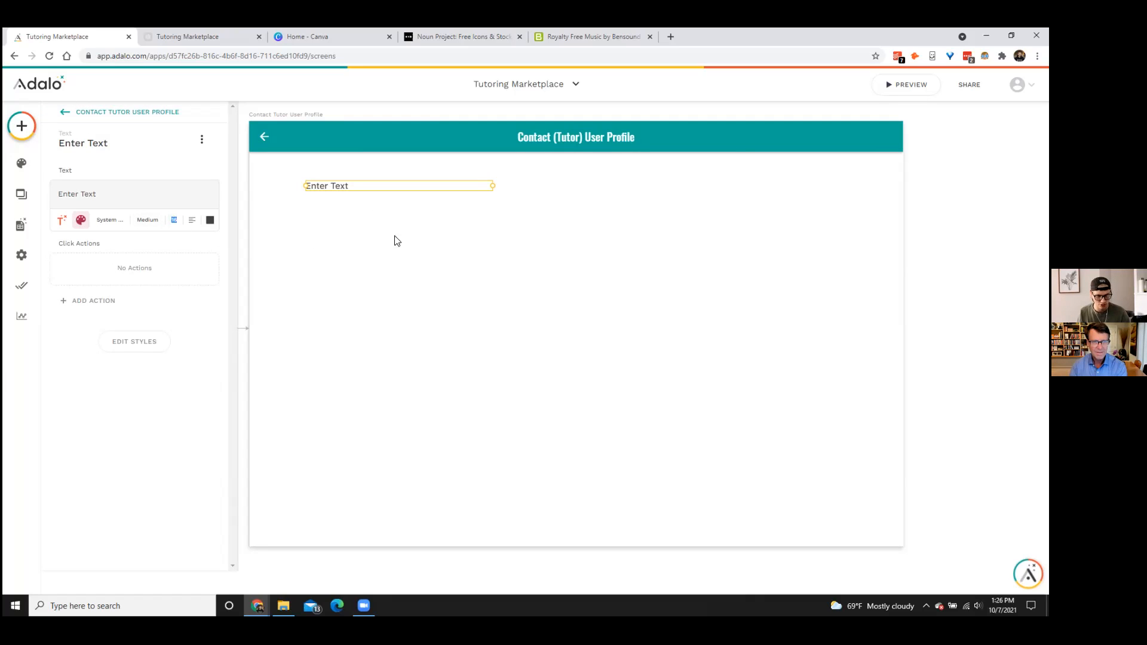
type("30")
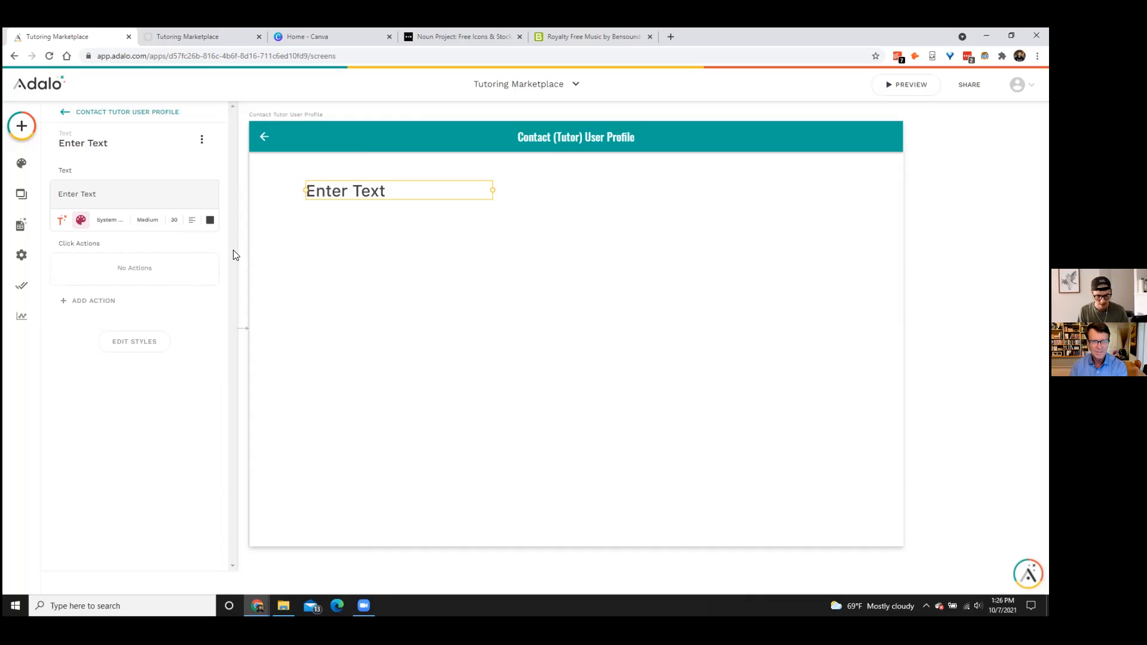
- Replace the new text's placeholder with the current profile's Name and shift the text slightly left
triple_click(85, 192)
key("BackSpace")
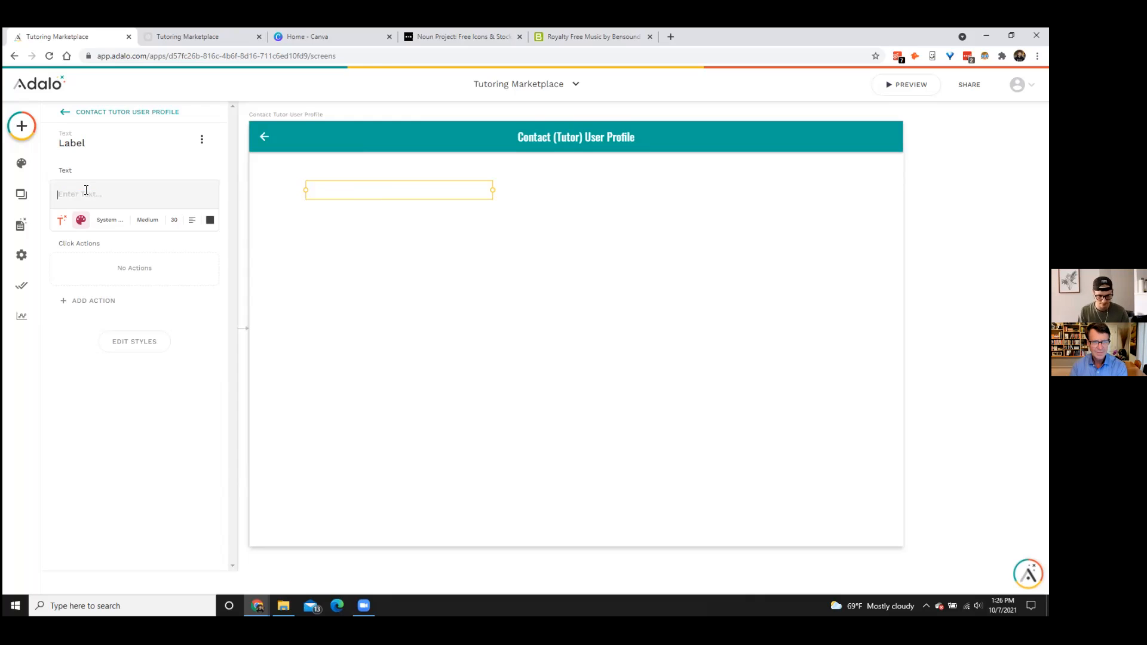
left_click(61, 220)
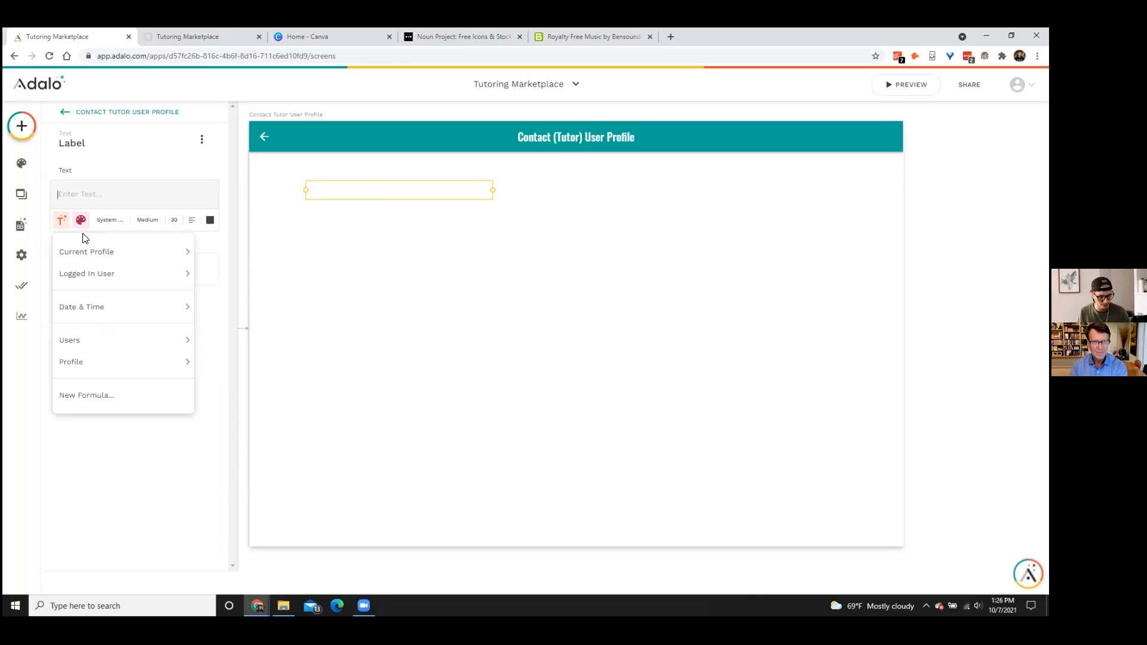
mouse_move(81, 249)
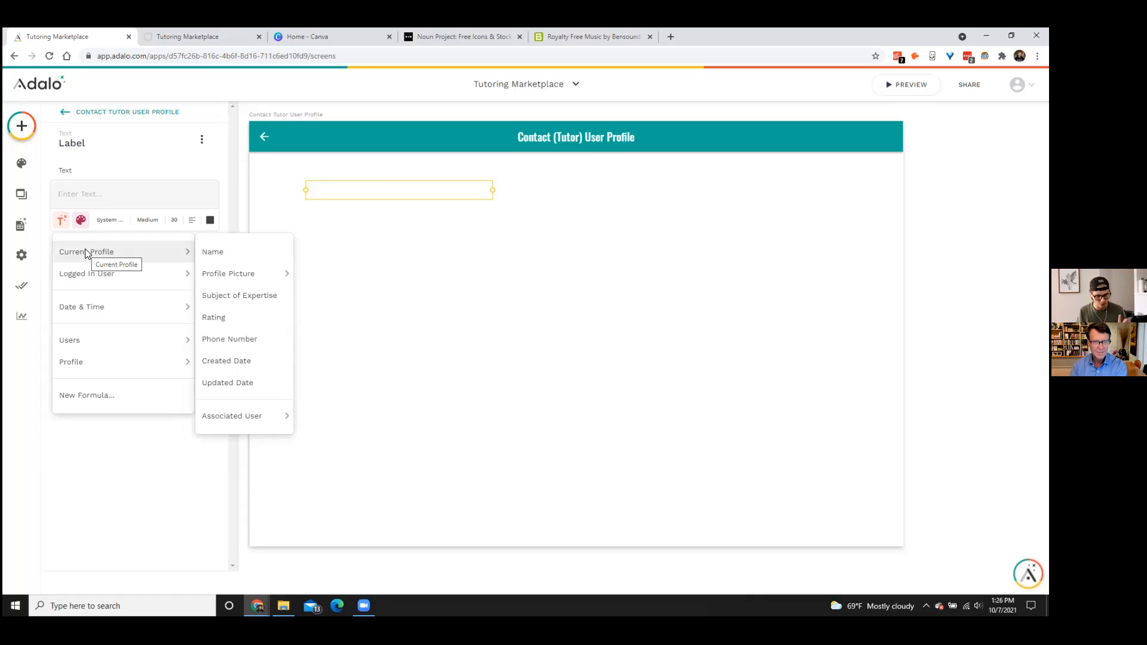
left_click(215, 251)
left_click_drag(384, 197, 369, 198)
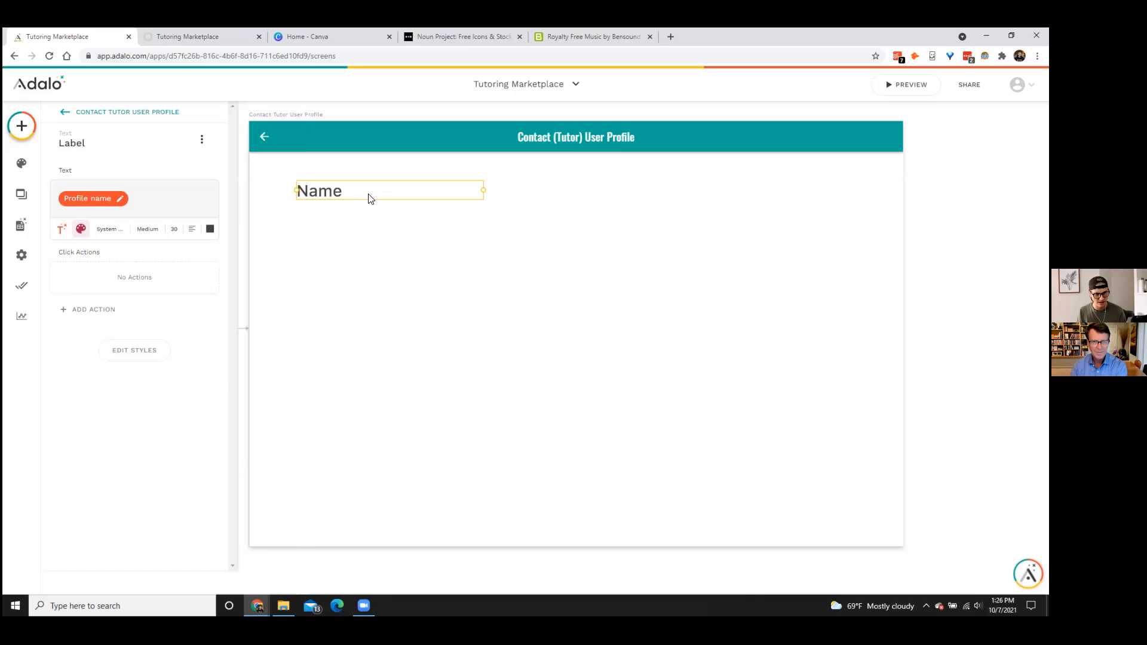
- Add an image below the name using the current profile's Profile Picture, and align the name with the image's left edge
left_click(21, 125)
left_click_drag(85, 456, 374, 280)
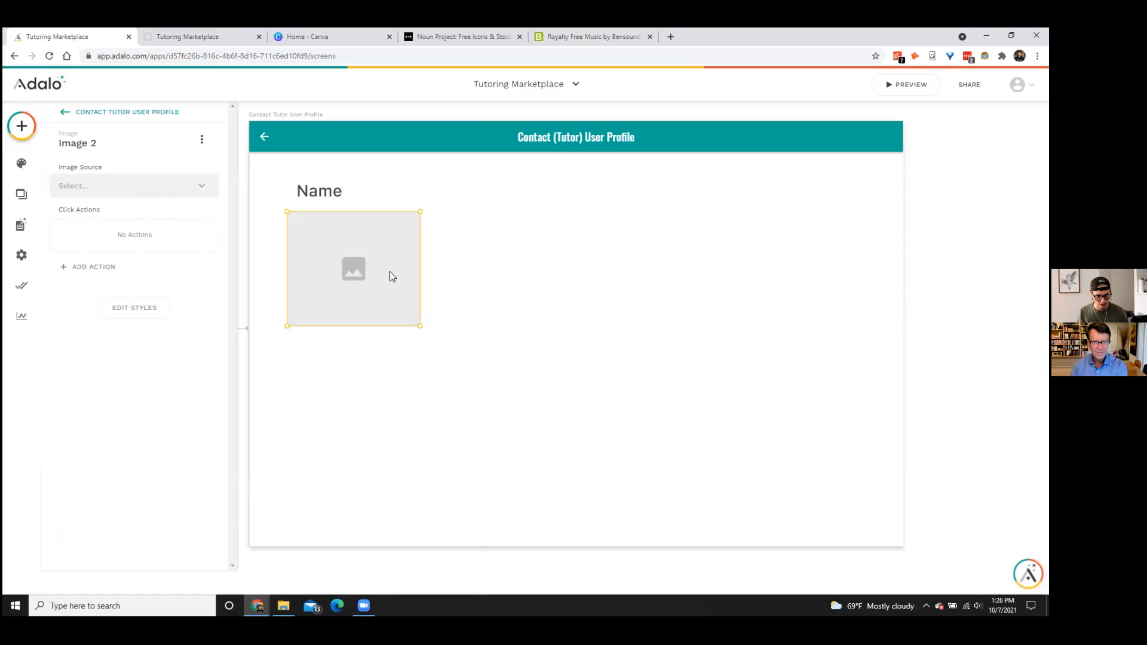
left_click(87, 186)
mouse_move(292, 240)
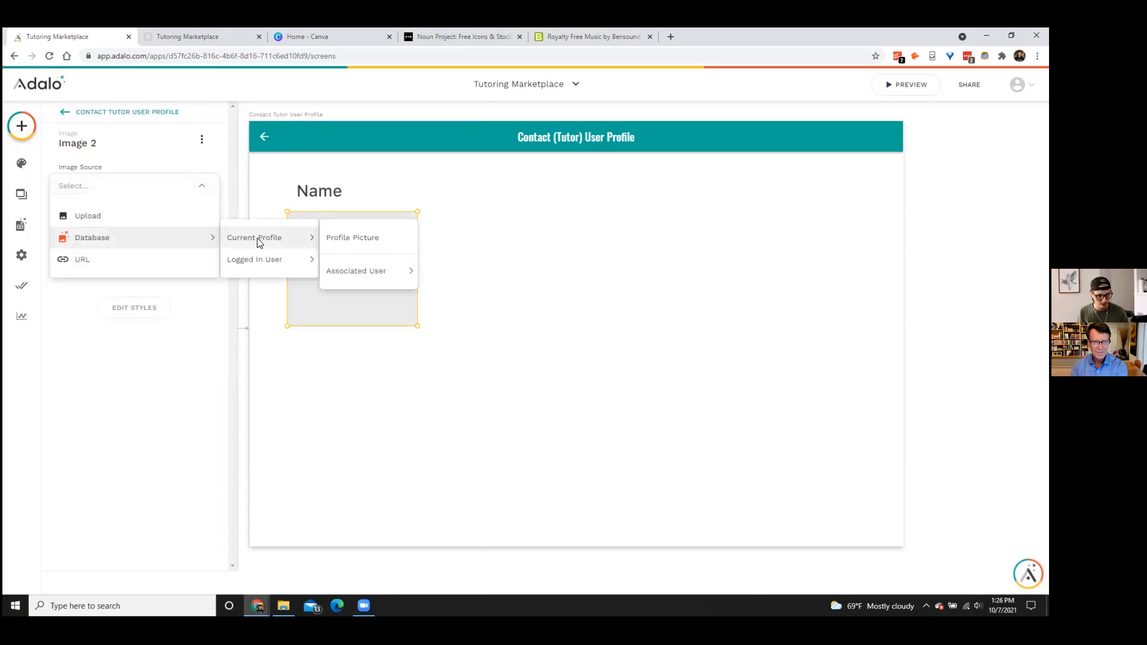
left_click(358, 237)
left_click(525, 286)
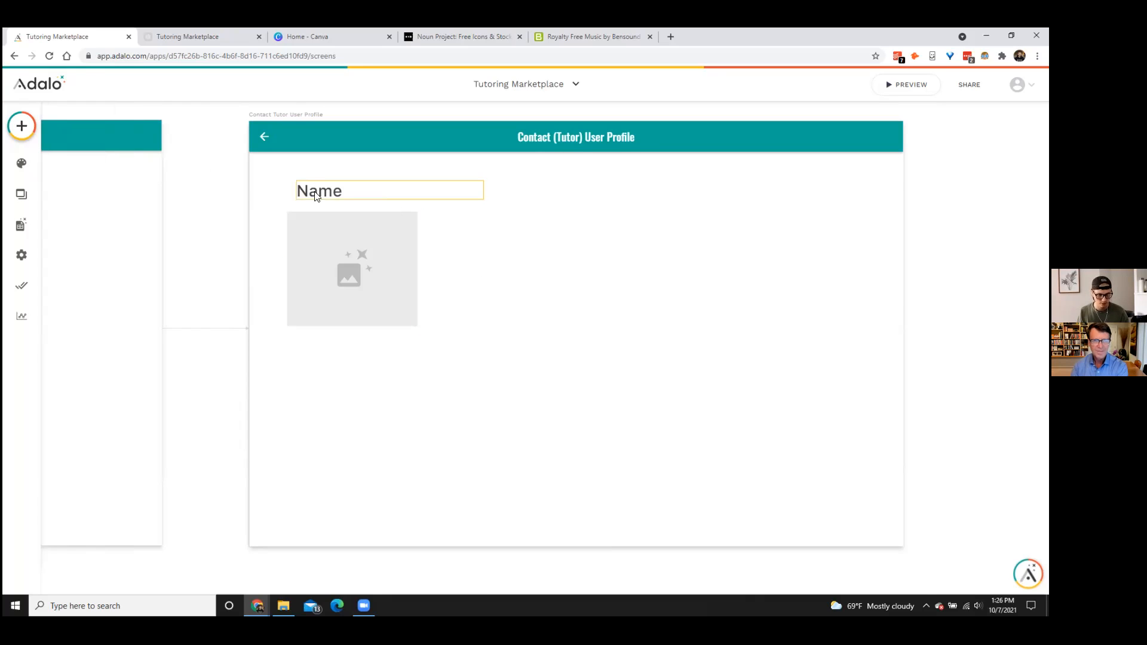
left_click(315, 191)
left_click(435, 269)
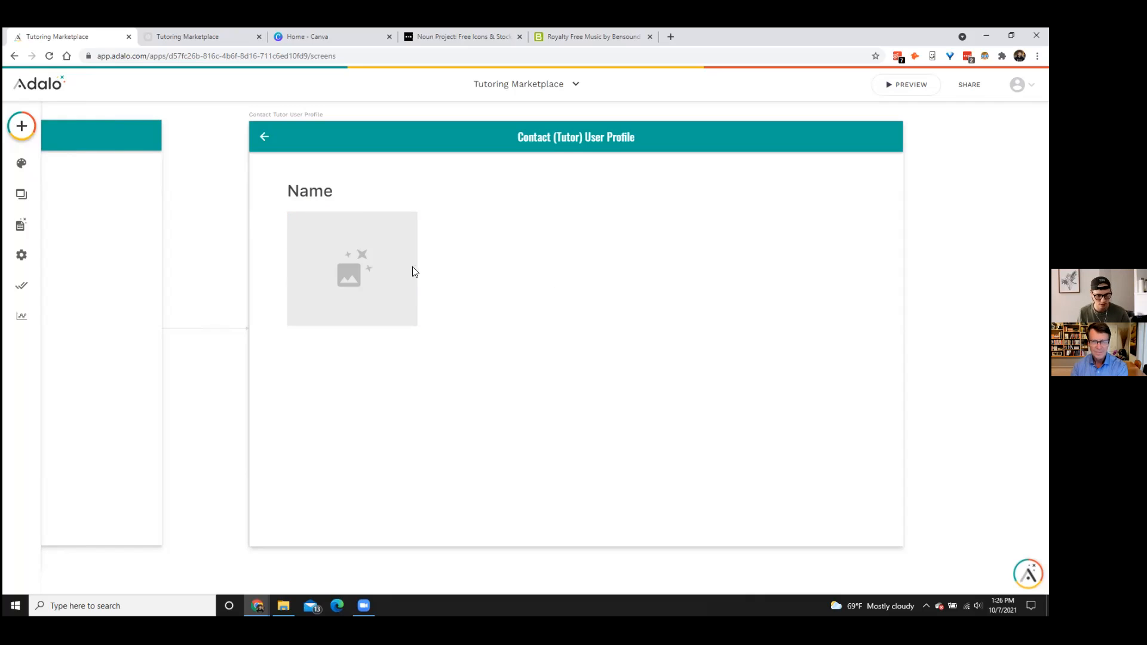
- Add a text component below the image containing only the current profile's Subject of Expertise
left_click(21, 125)
left_click_drag(88, 248, 325, 346)
left_click(61, 220)
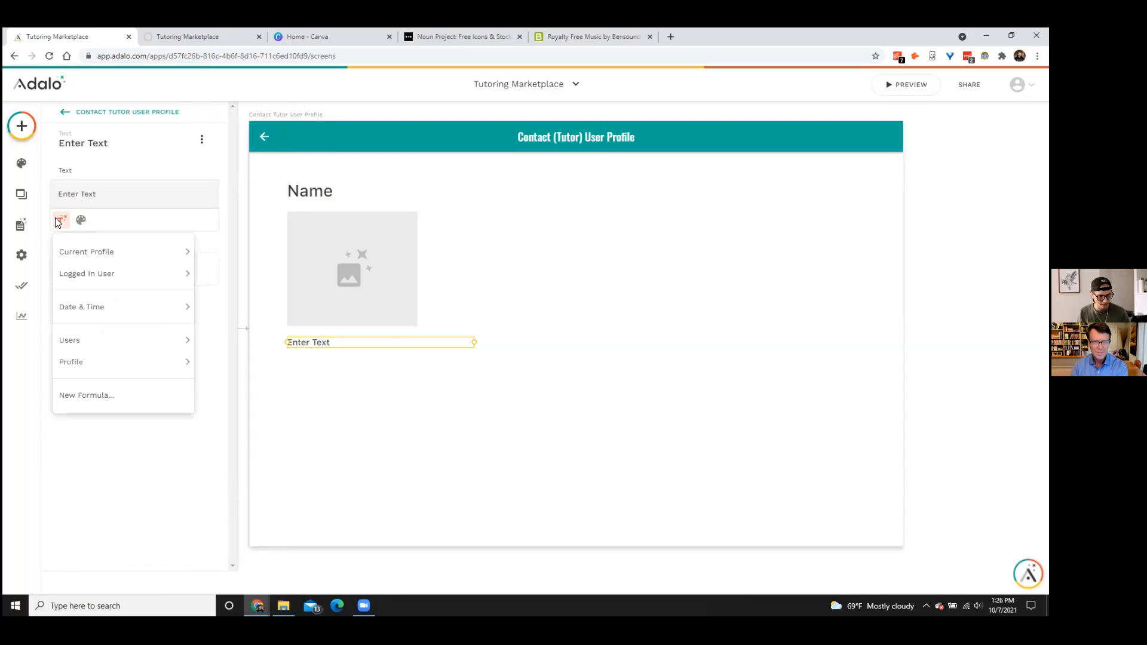
mouse_move(80, 251)
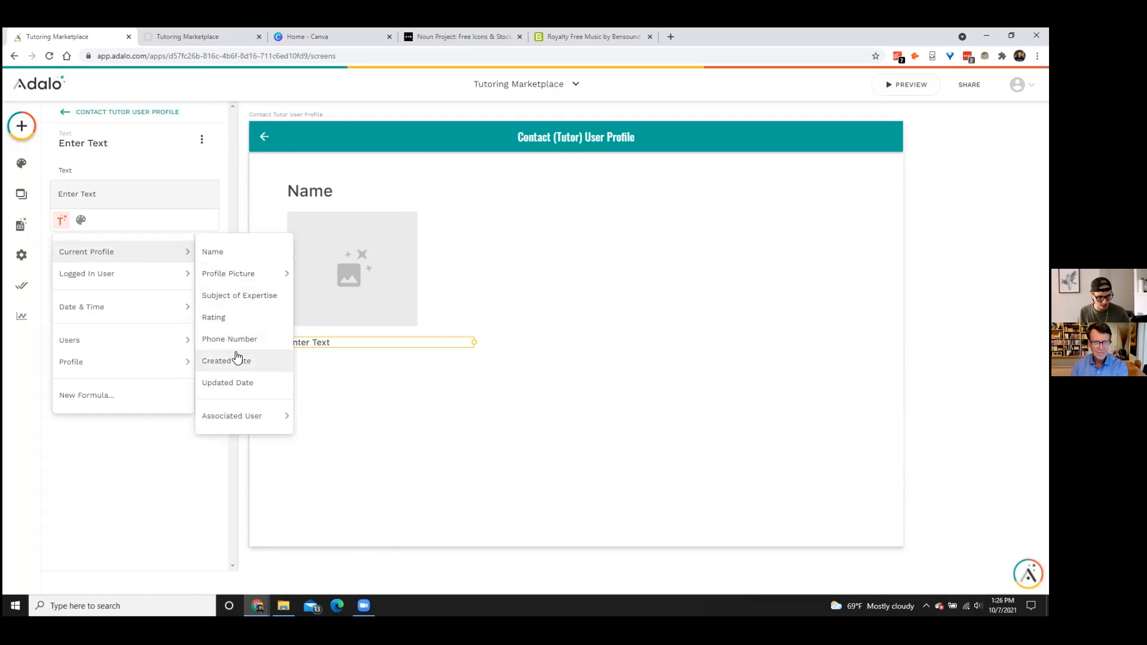
left_click(233, 298)
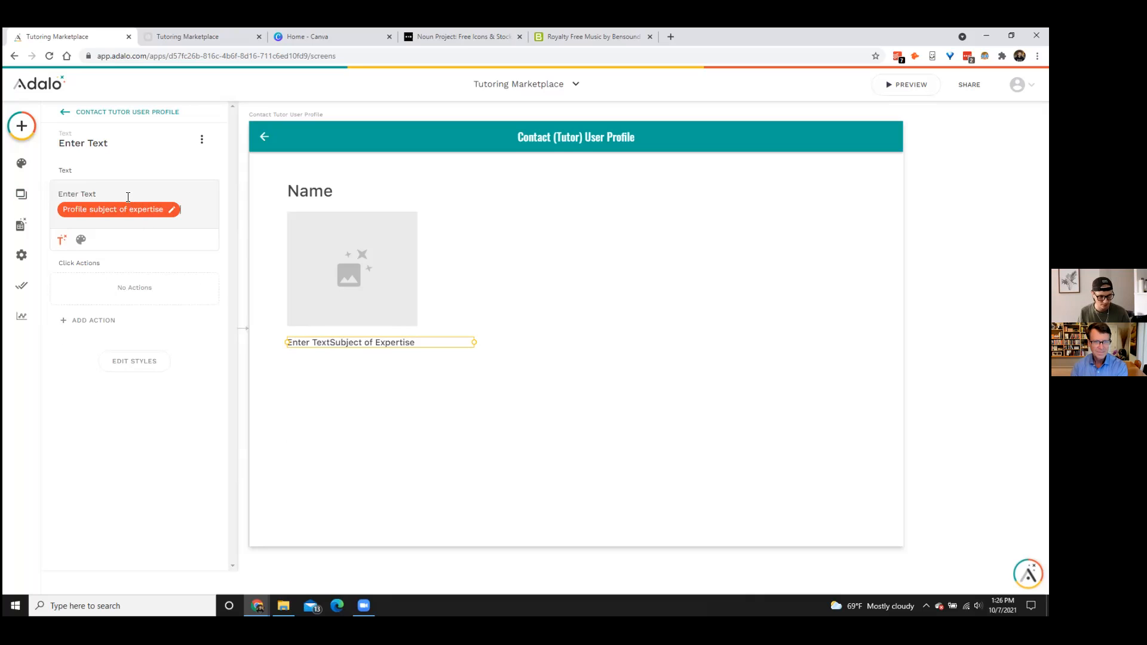
left_click_drag(98, 194, 58, 194)
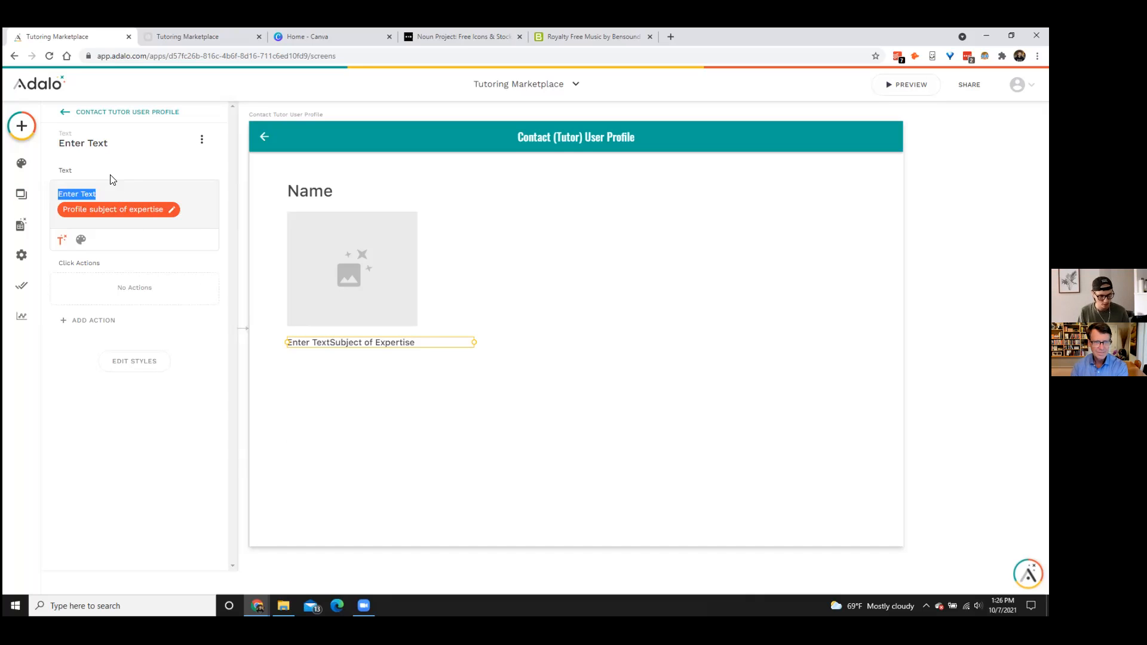
key("BackSpace")
left_click(452, 405)
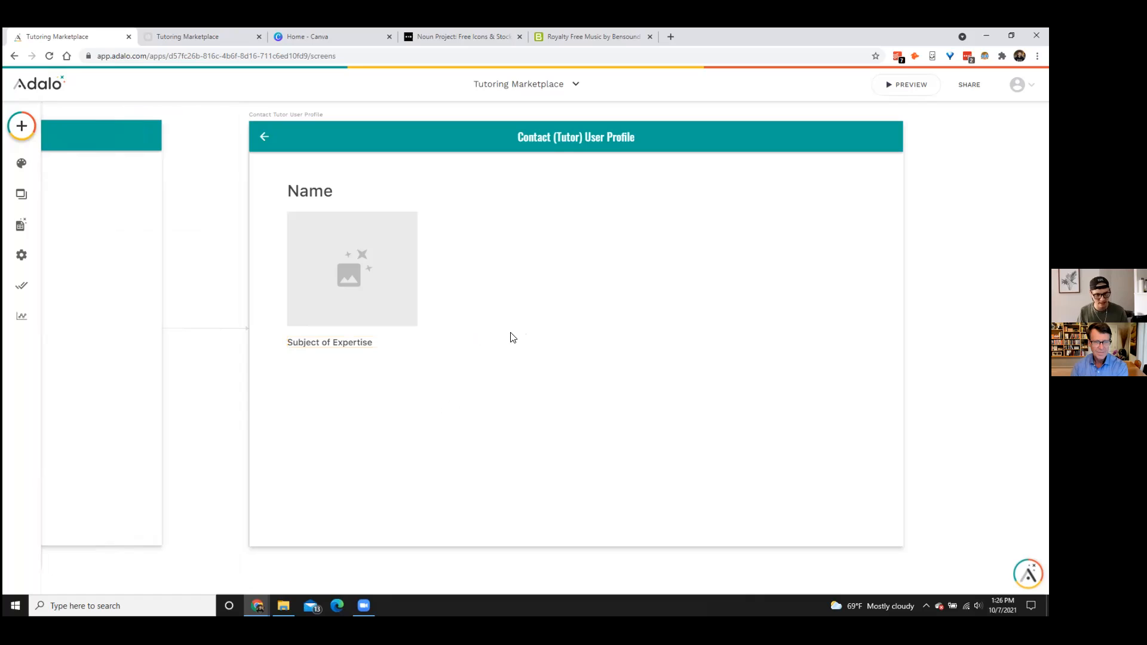
- Add a size 25 text below the profile details reading "Contact this Tutor via their phone number:"
left_click(22, 126)
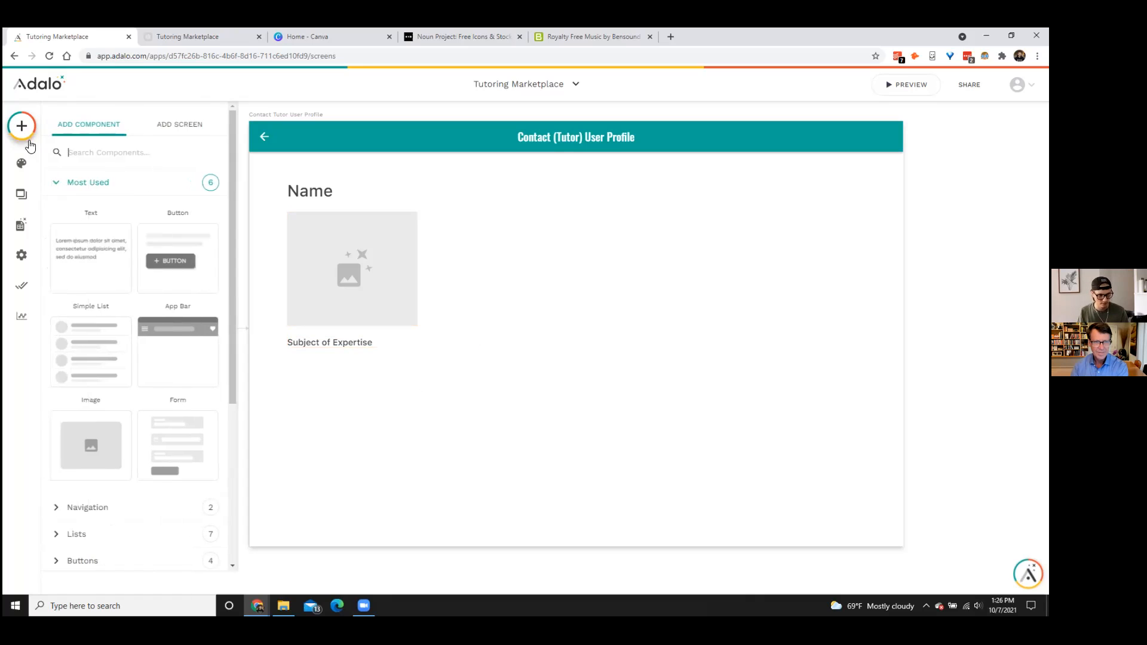
left_click_drag(88, 246, 492, 406)
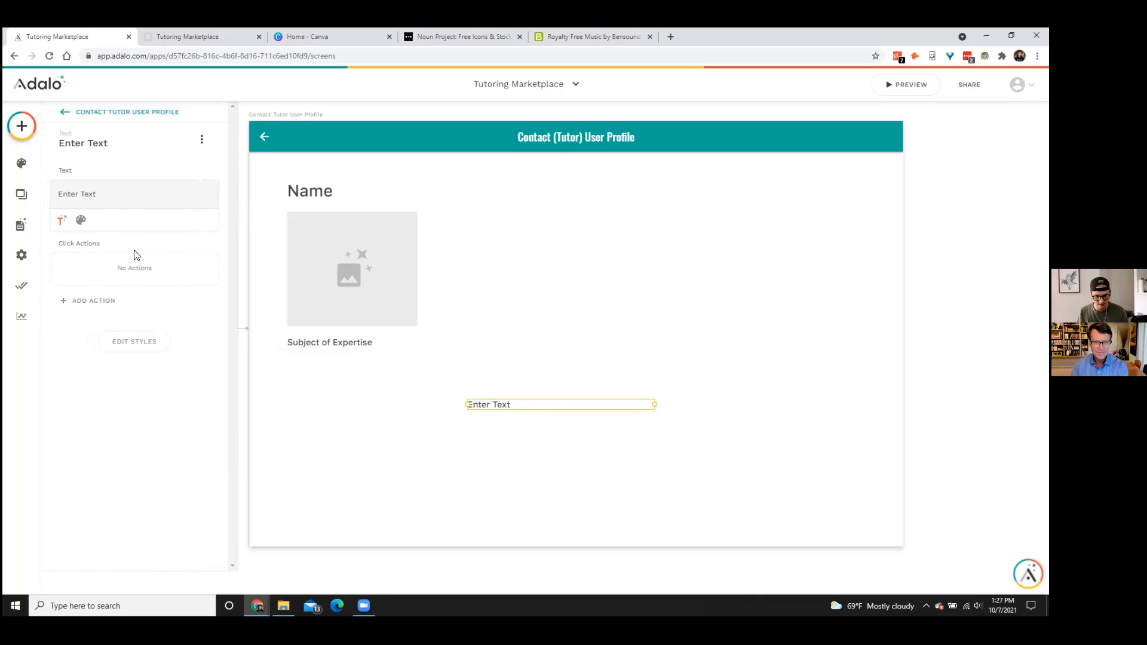
left_click(81, 219)
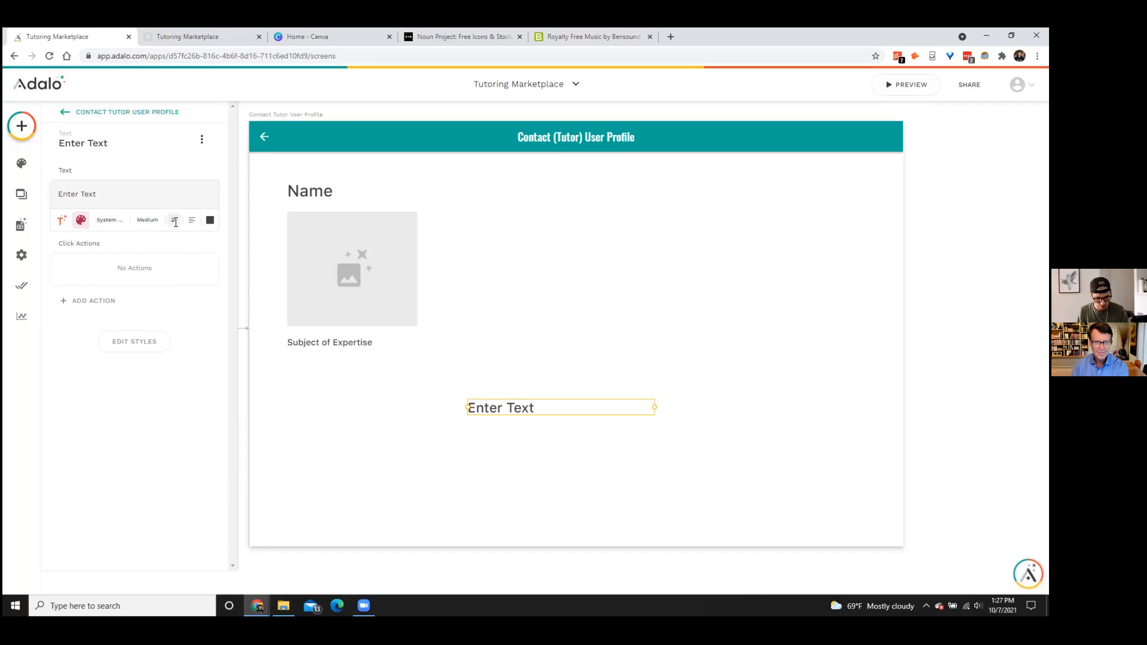
triple_click(91, 194)
type("Contact this")
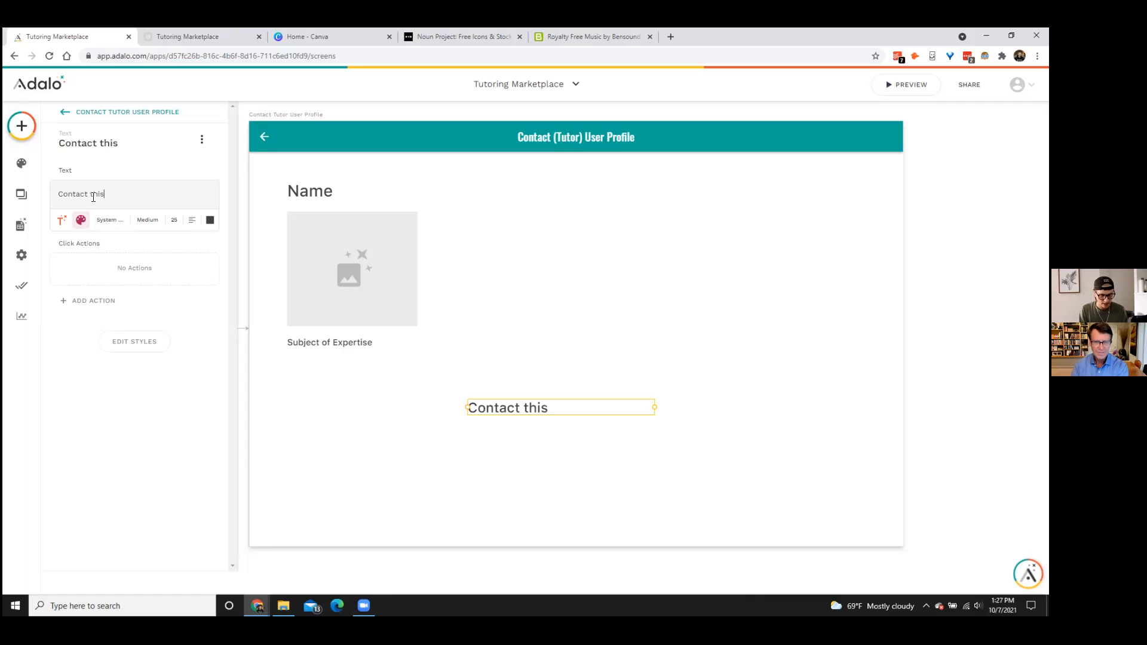
type(" Tutor via their phone number:")
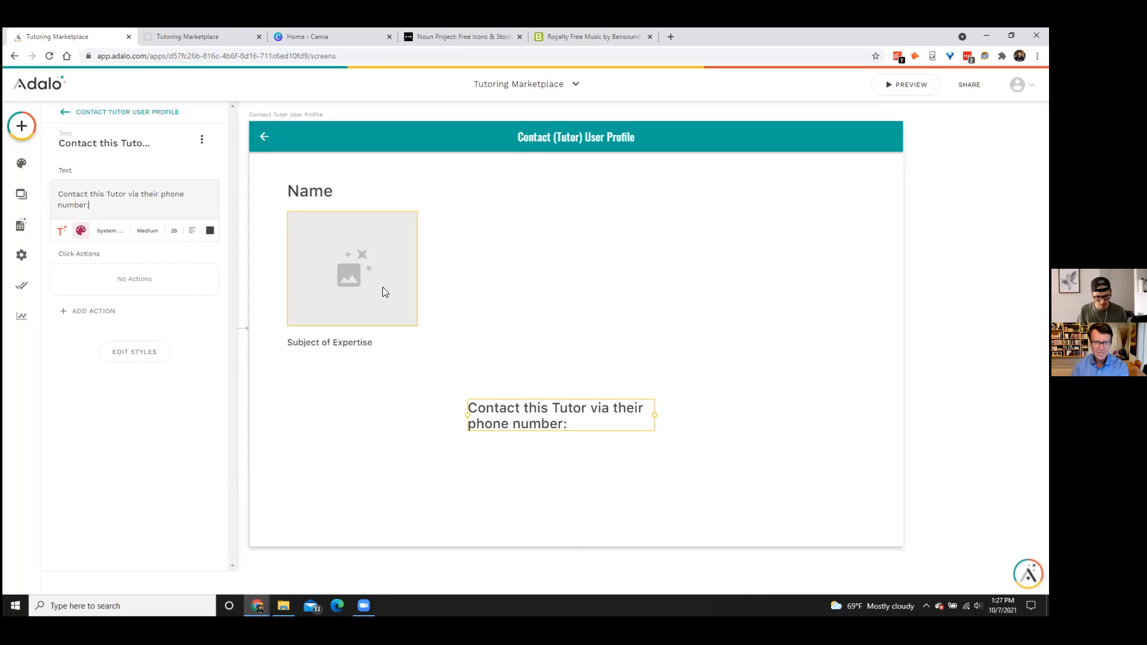
- Widen the contact text so it fits on one line and centre it horizontally on the screen
left_click_drag(655, 415, 717, 407)
left_click(539, 403)
left_click(544, 404)
key("ctrl+v")
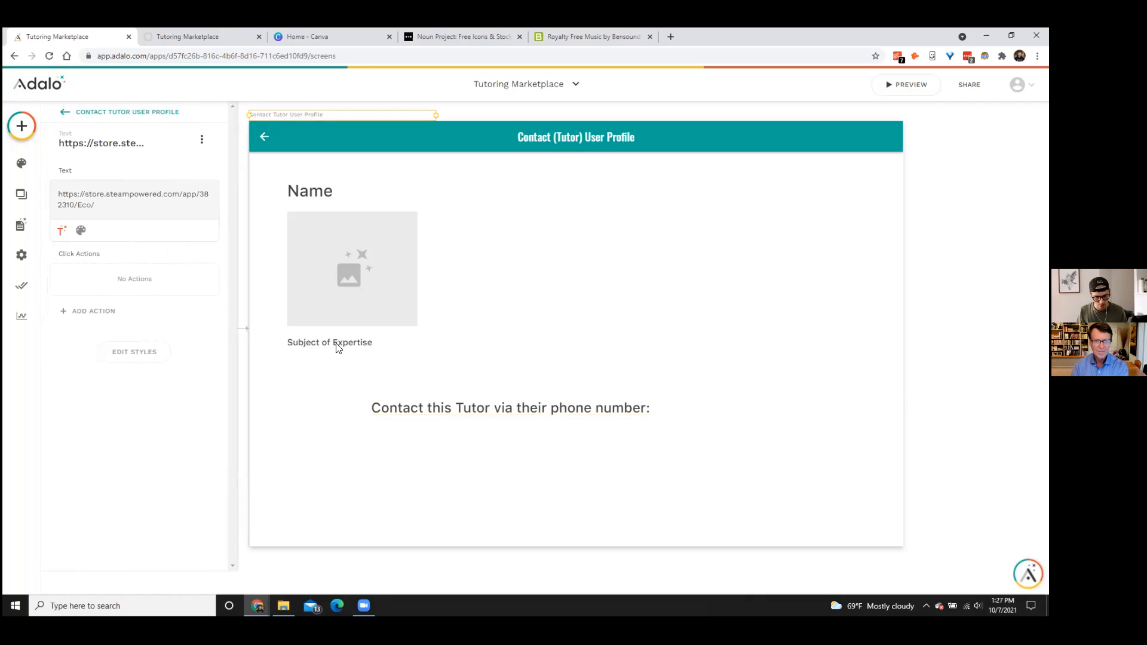
key("ctrl+z")
left_click(500, 408)
left_click(502, 408)
- Duplicate the contact text directly below the original and replace the copy's content with the current profile's Phone Number
key("ctrl+c")
key("ctrl+v")
left_click_drag(477, 409, 499, 435)
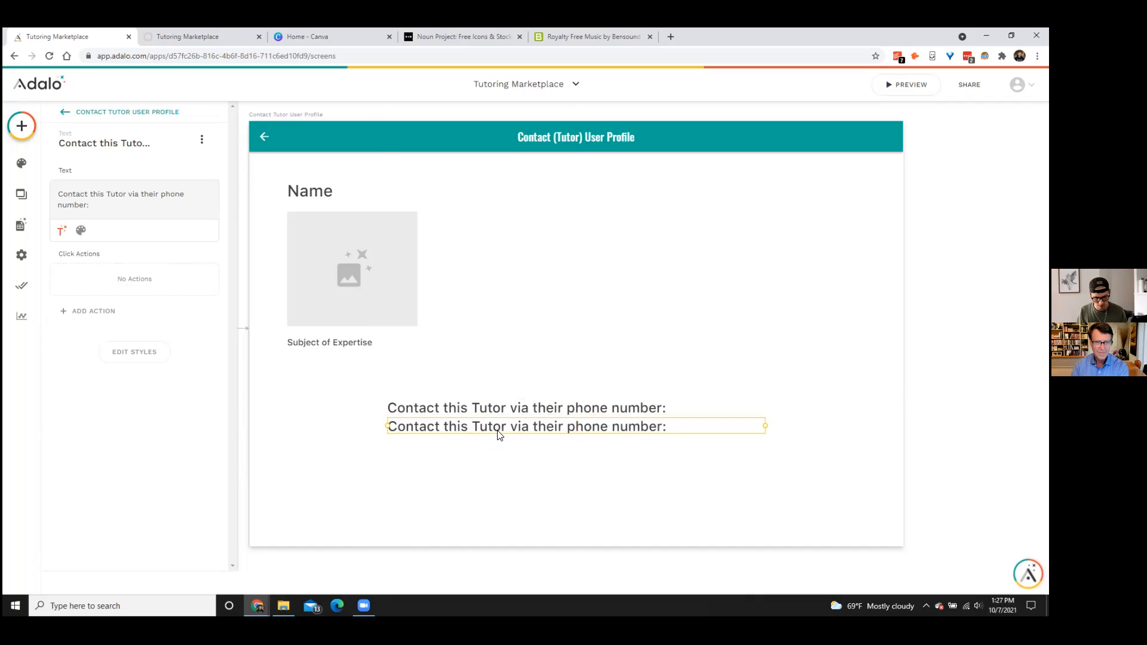
triple_click(133, 205)
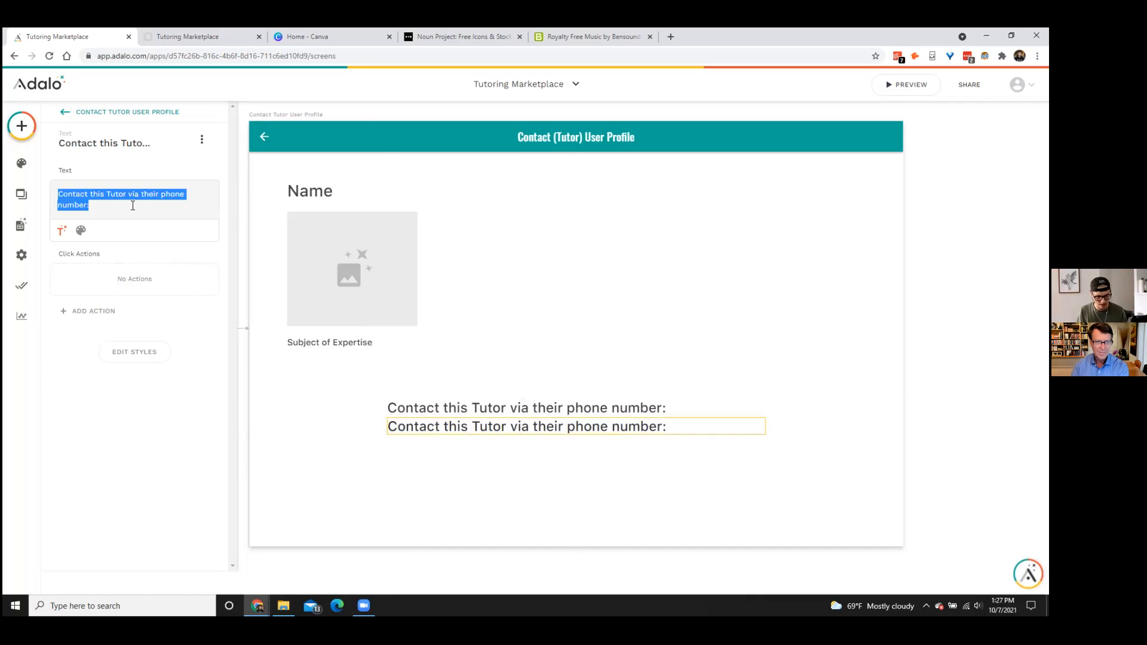
key("BackSpace")
left_click(62, 220)
mouse_move(82, 242)
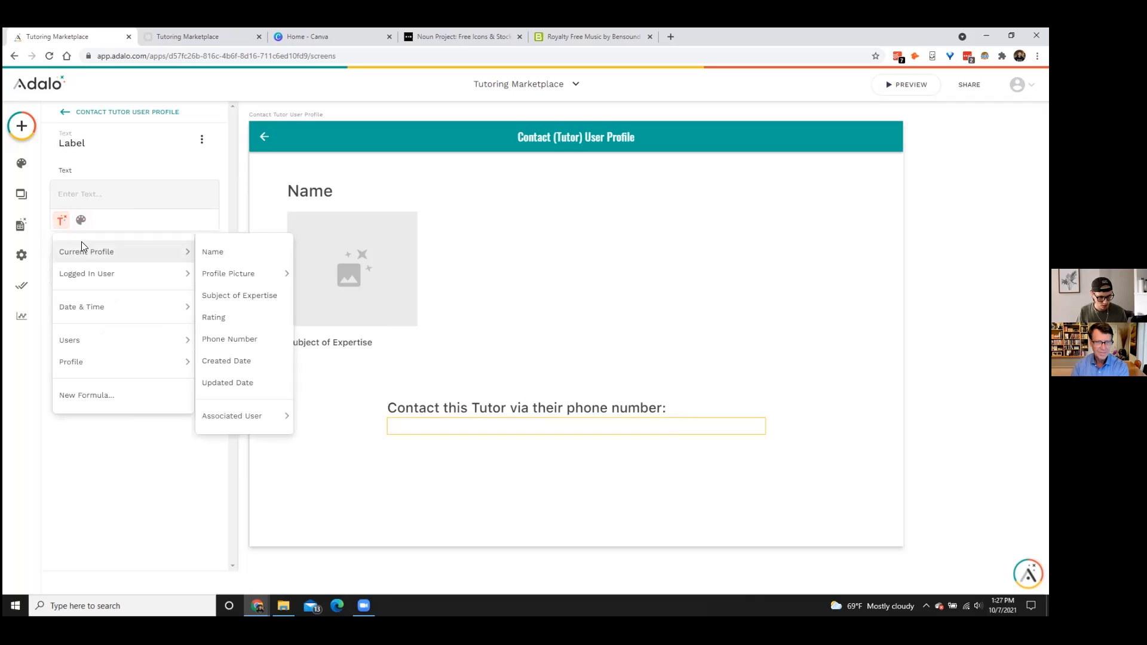
left_click(233, 339)
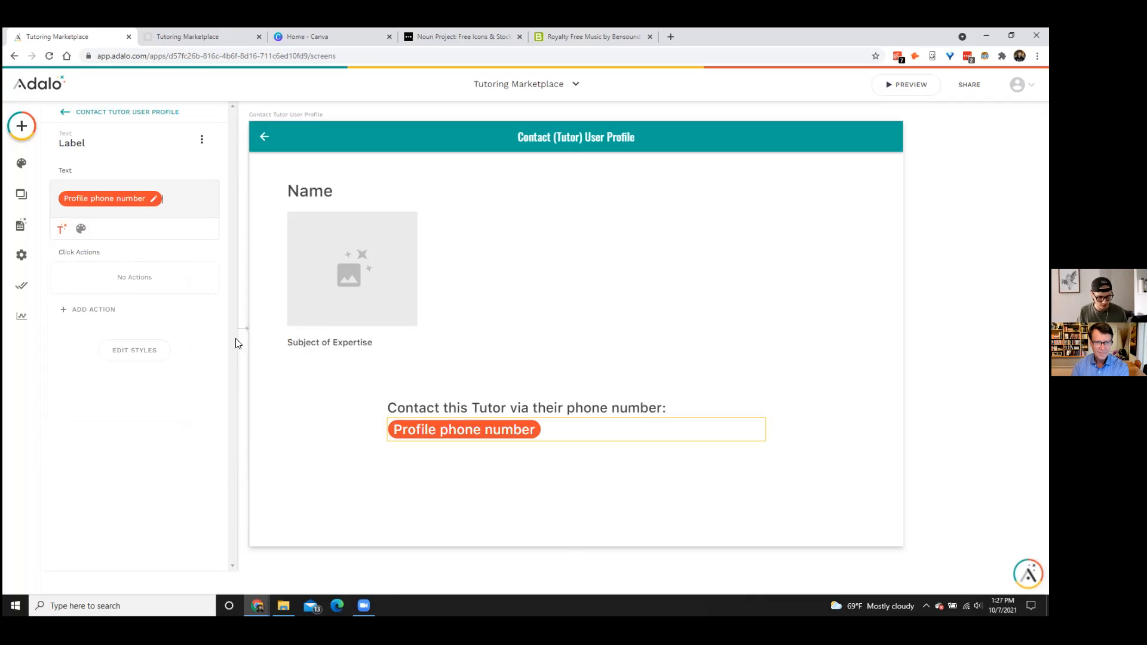
left_click(535, 488)
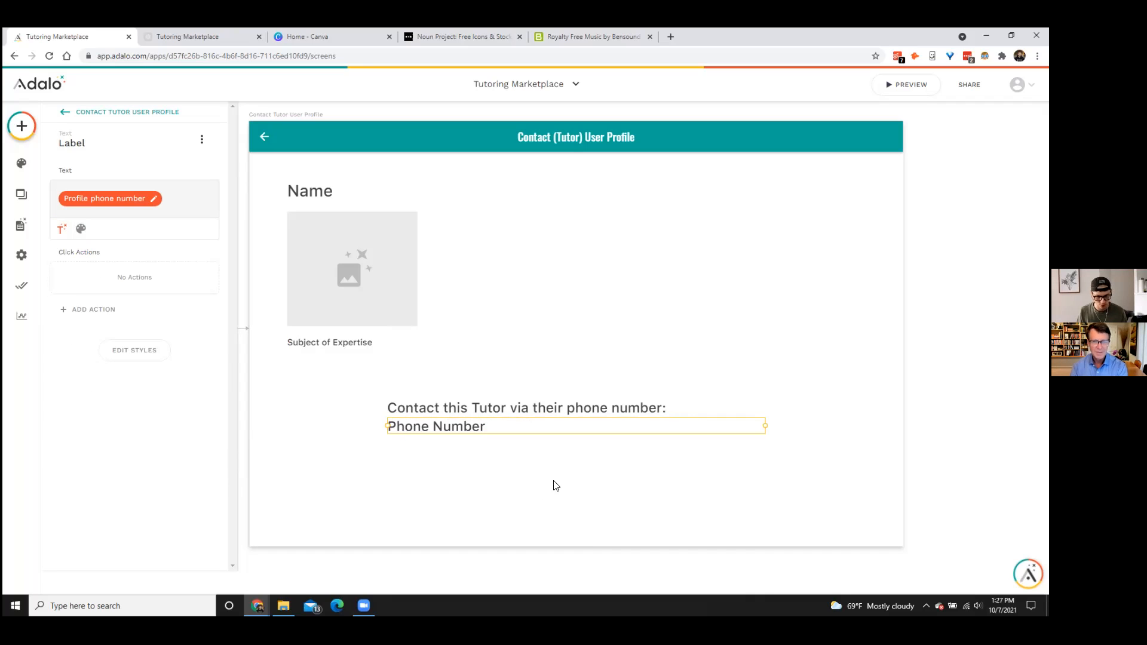
left_click(540, 459)
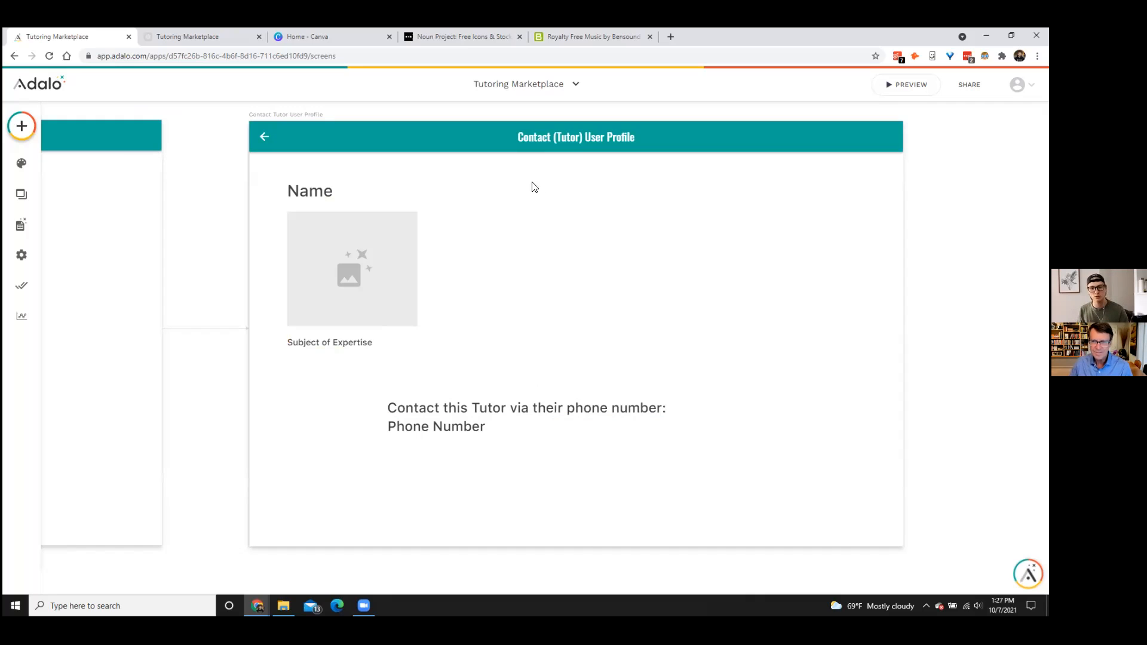
left_click(24, 171)
left_click(21, 126)
left_click_drag(97, 231, 569, 236)
left_click_drag(675, 212, 829, 235)
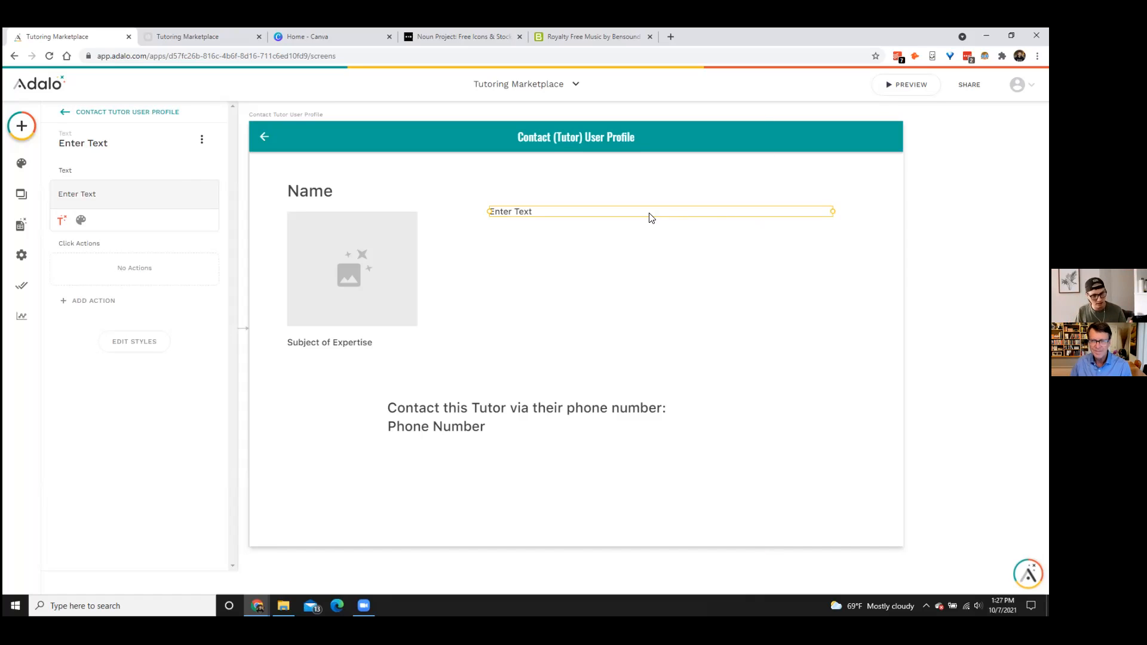
key("Delete")
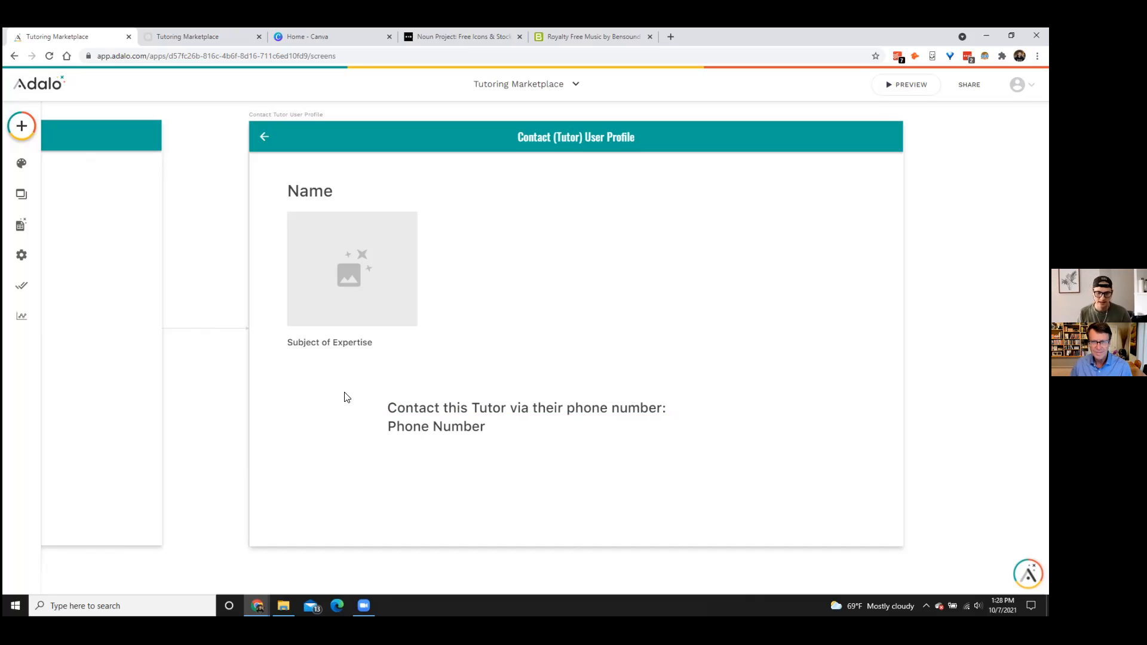
- Narrow the contact text and the Phone Number text to fit the wording and move both together to the screen's horizontal centre
left_click(586, 409)
left_click_drag(767, 407, 685, 413)
left_click(633, 426)
left_click_drag(765, 425, 677, 425)
left_click_drag(367, 380, 597, 418)
left_click(520, 461)
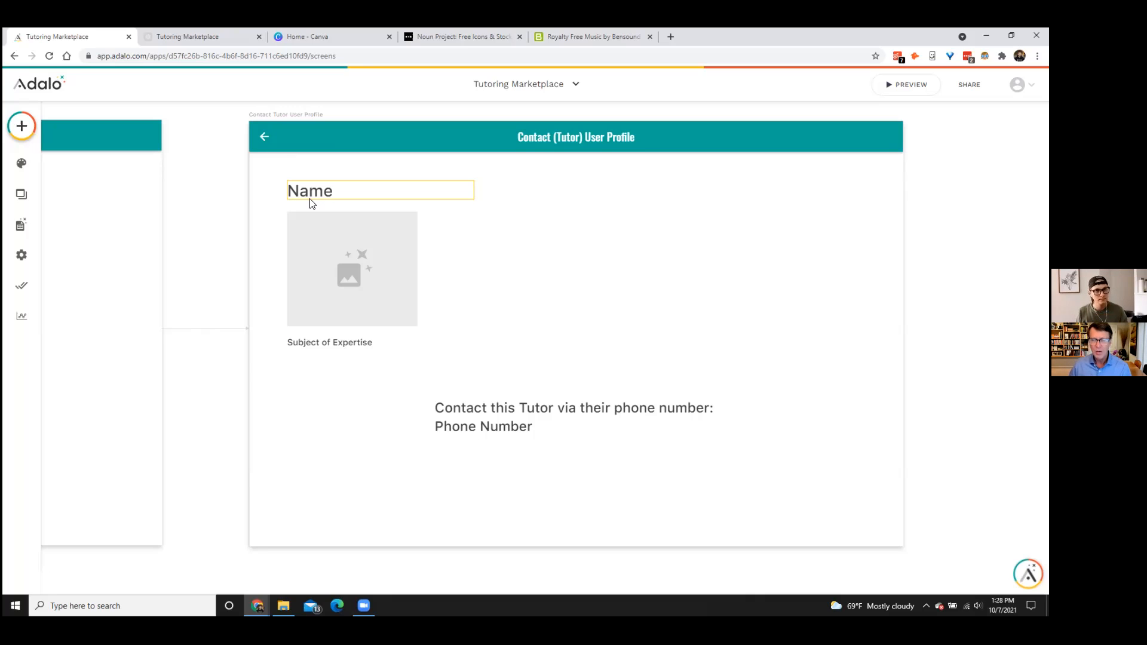
- Check the running app's Home screen in the browser and return to the editor
left_click(195, 33)
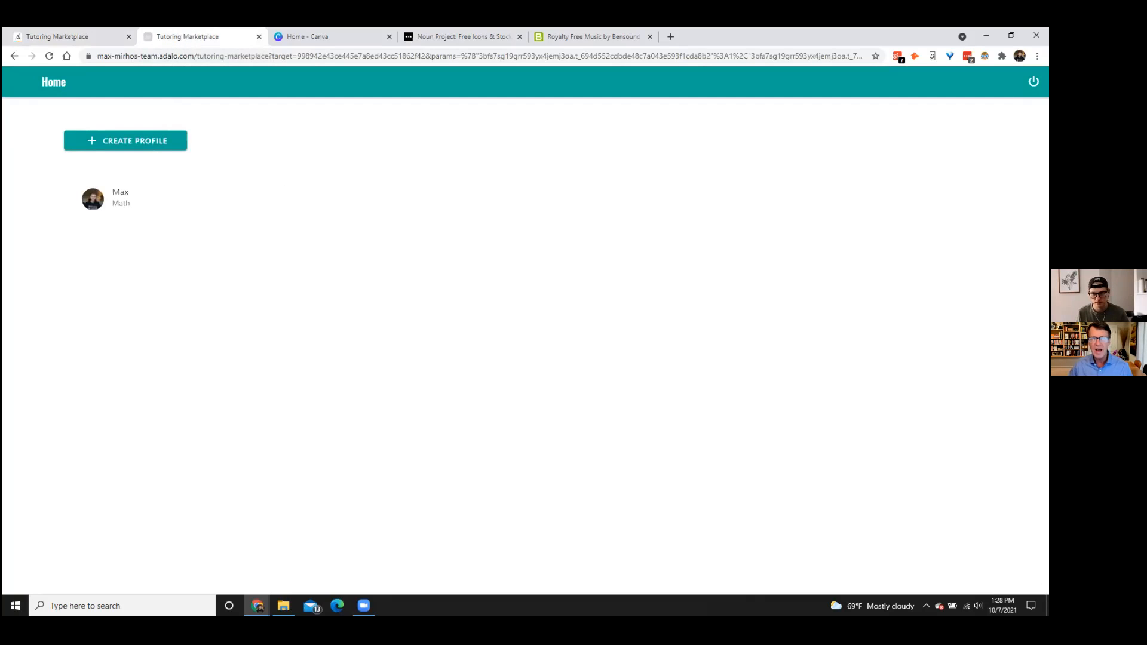
left_click(96, 36)
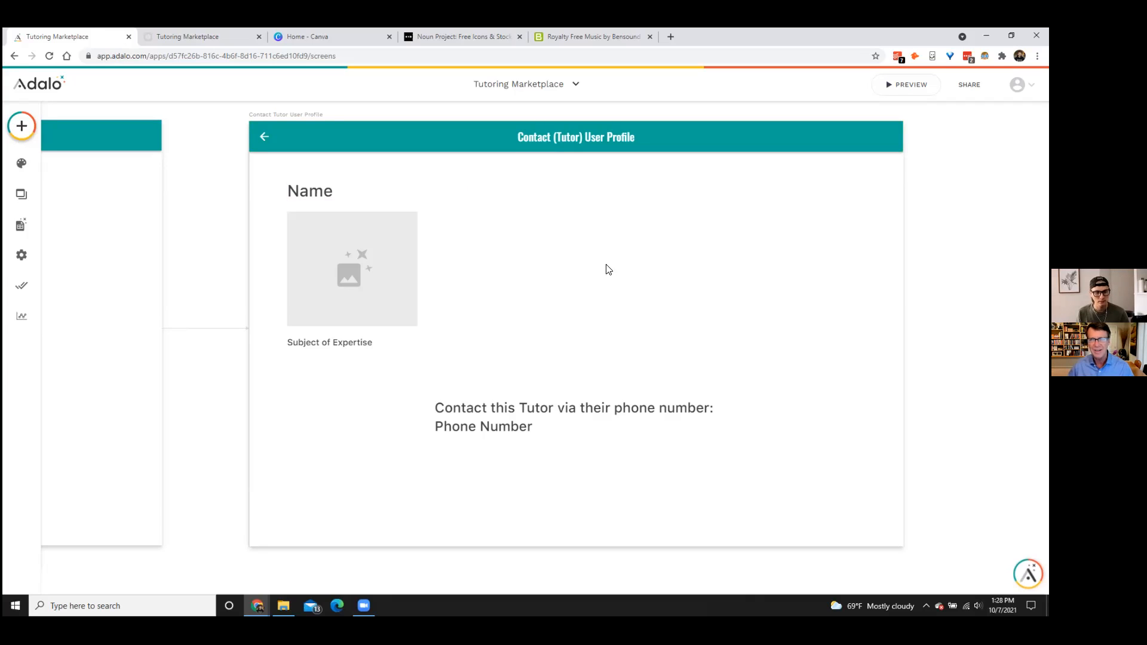
- Add an installed Stripe Payment component below the Phone Number text on the Contact (Tutor) User Profile screen
left_click(466, 192)
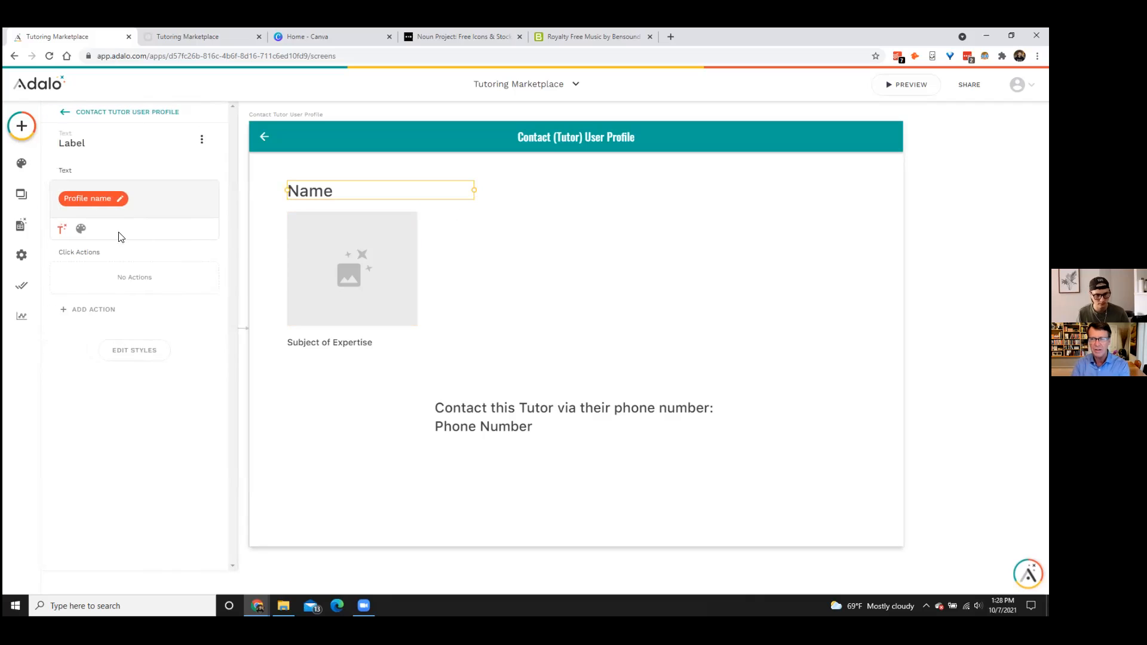
left_click(22, 132)
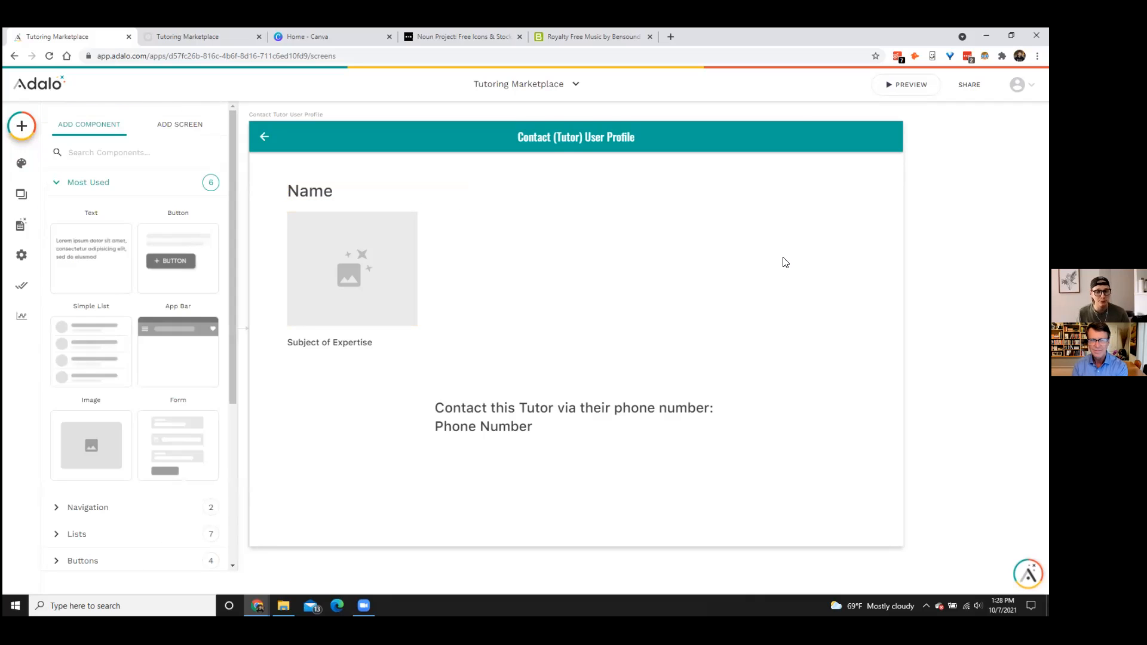
scroll(111, 298, "down", 5)
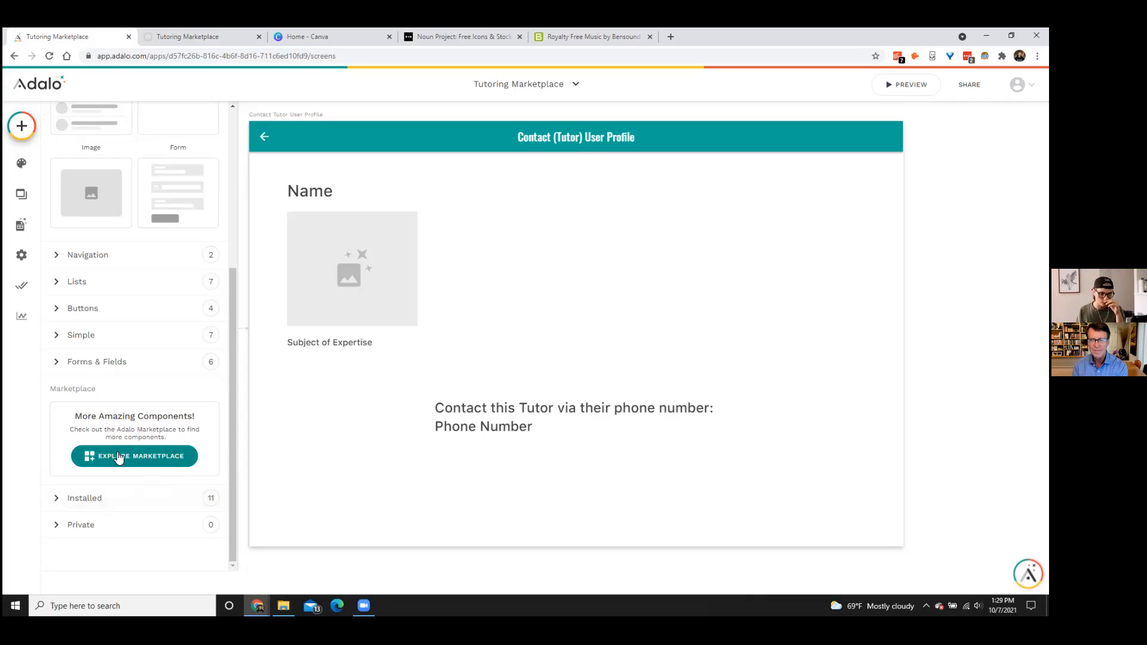
left_click(96, 499)
scroll(131, 486, "down", 6)
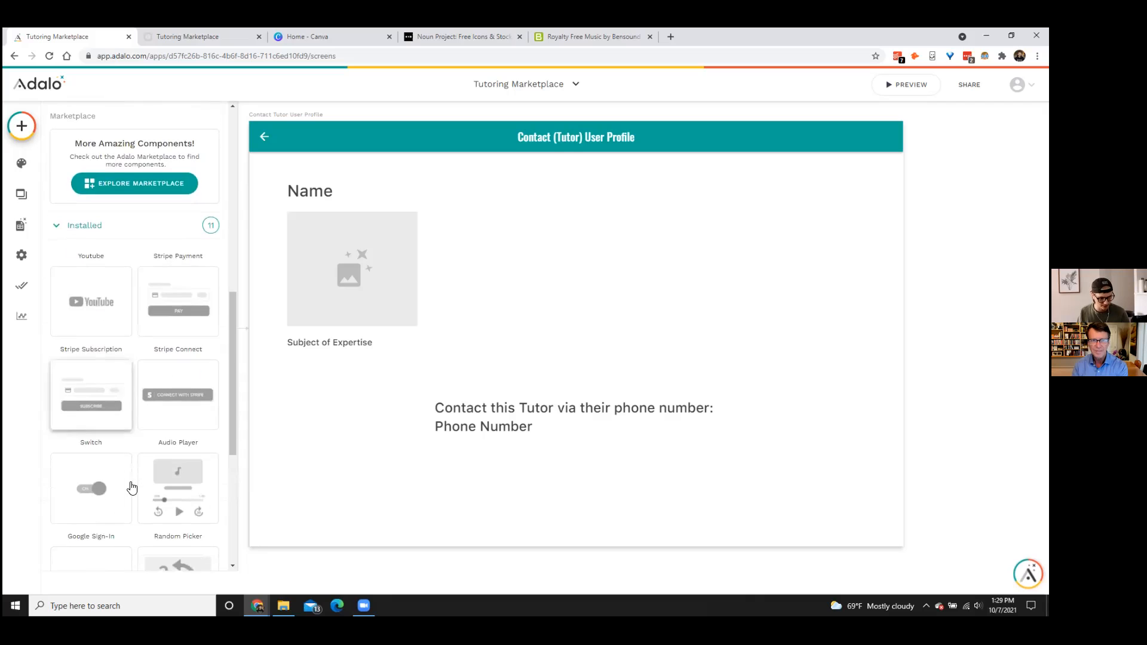
left_click_drag(171, 182, 597, 494)
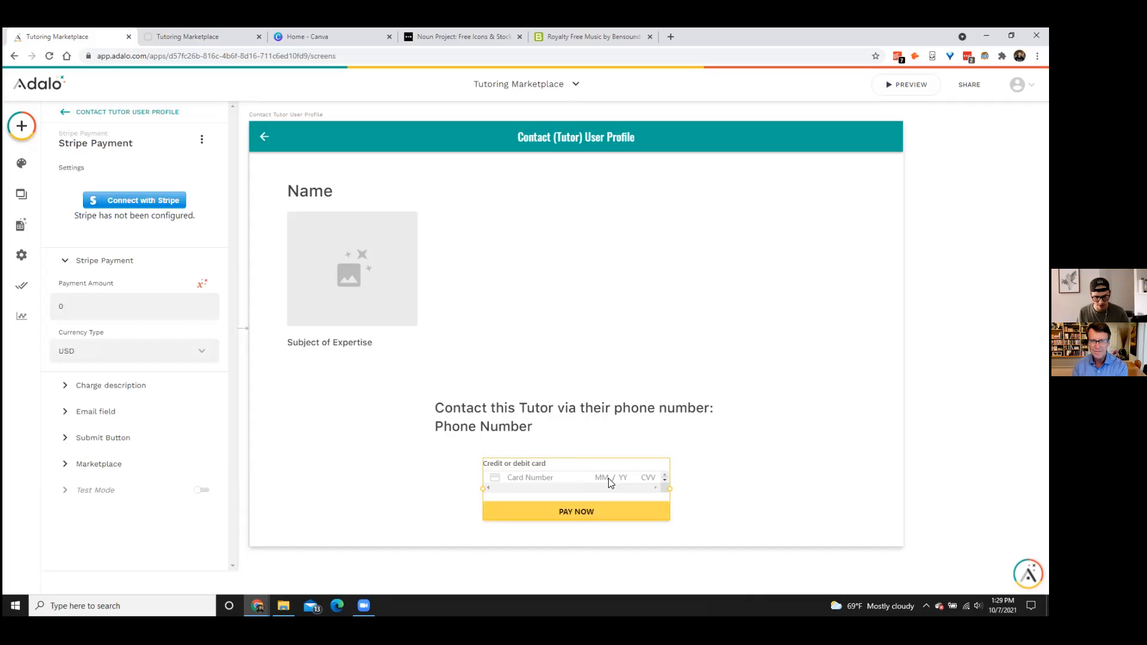
left_click(775, 476)
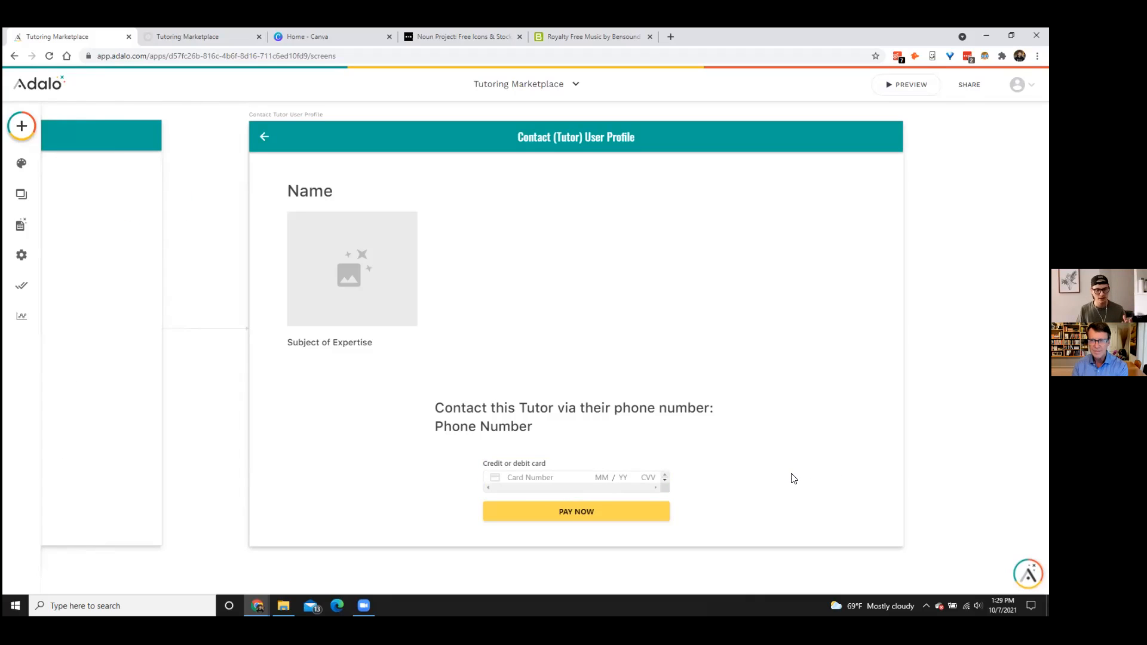
- Move the contact text, Phone Number text and payment form up together, and view the payment form's settings
left_click_drag(402, 389, 757, 522)
left_click_drag(667, 501, 668, 478)
left_click(786, 488)
left_click(583, 482)
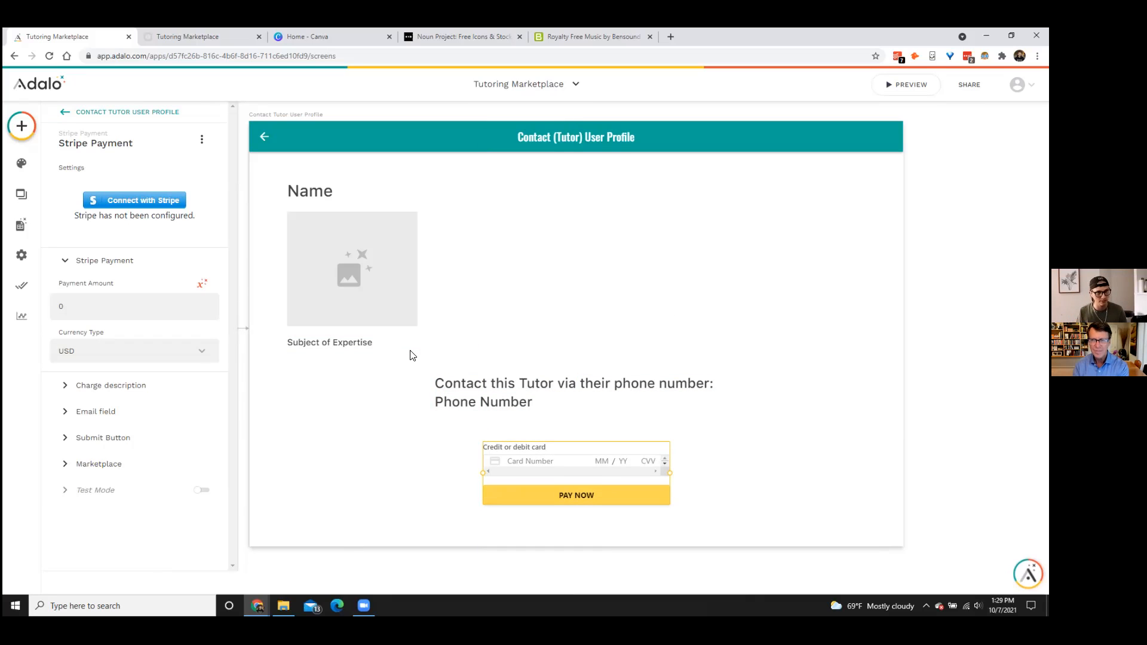
left_click(545, 317)
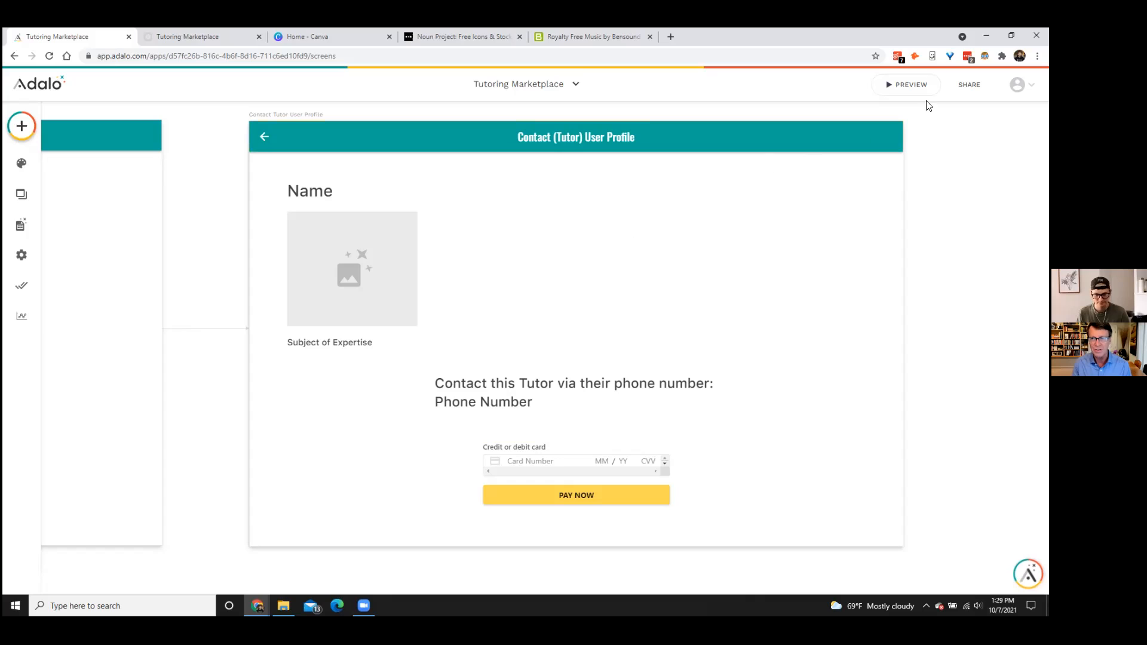
- View the tutor list in the running app and go back to the Contact (Tutor) User Profile design
left_click(163, 34)
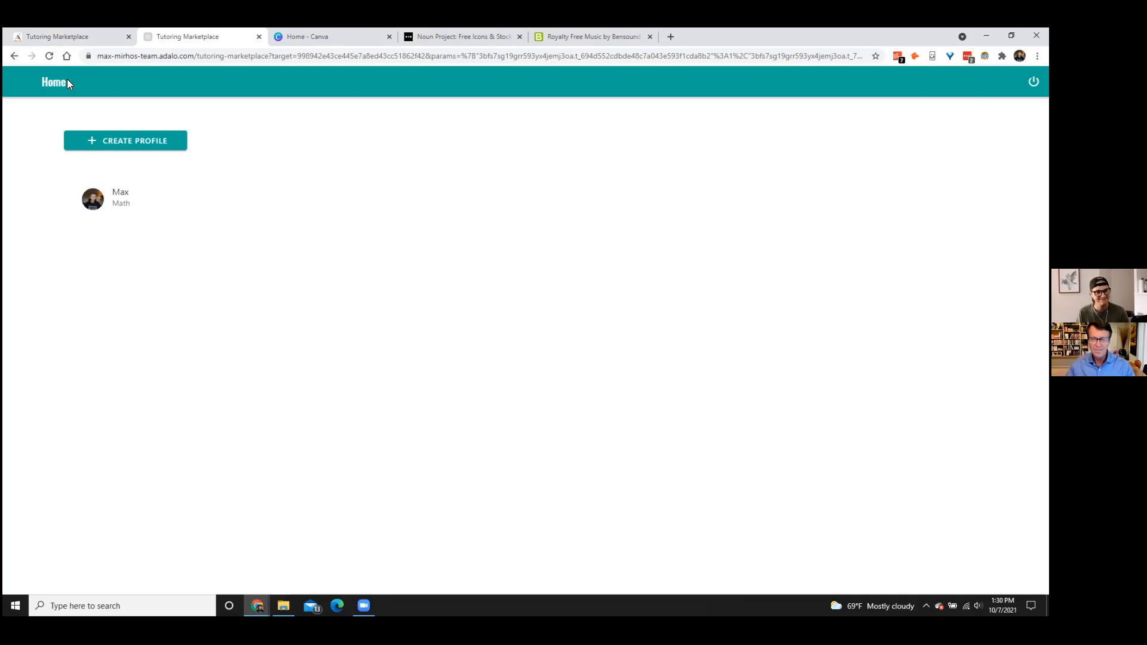
key("ctrl+Page_Up")
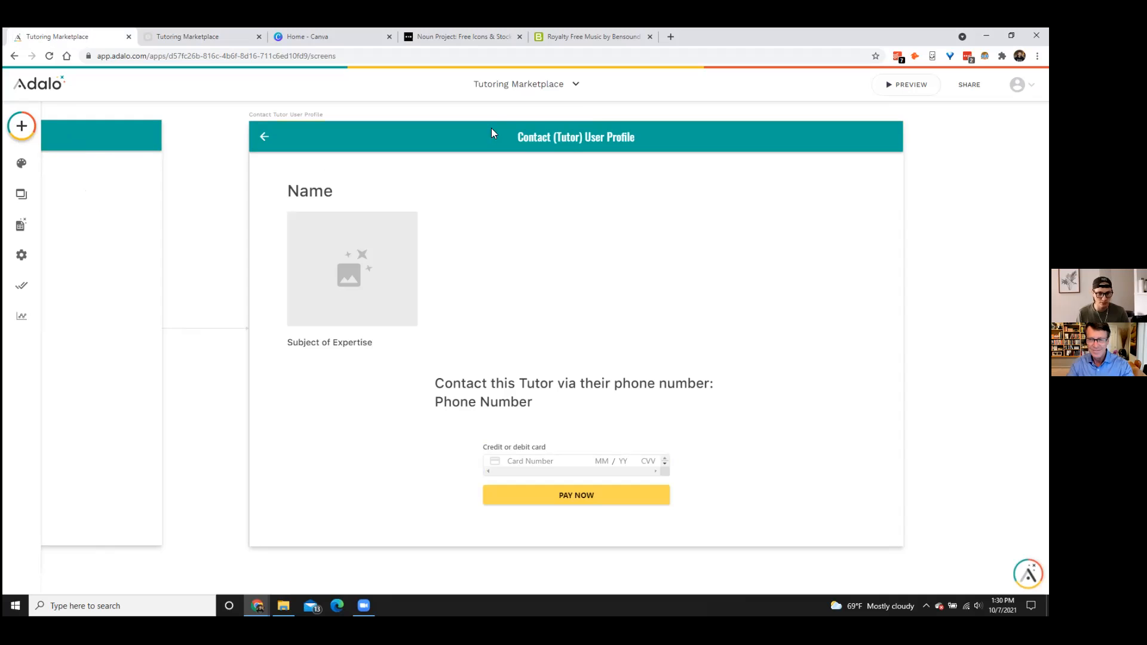
- Open adalo.com in a new browser tab, look over its All Resources learning page, and return to the app editor
left_click(671, 37)
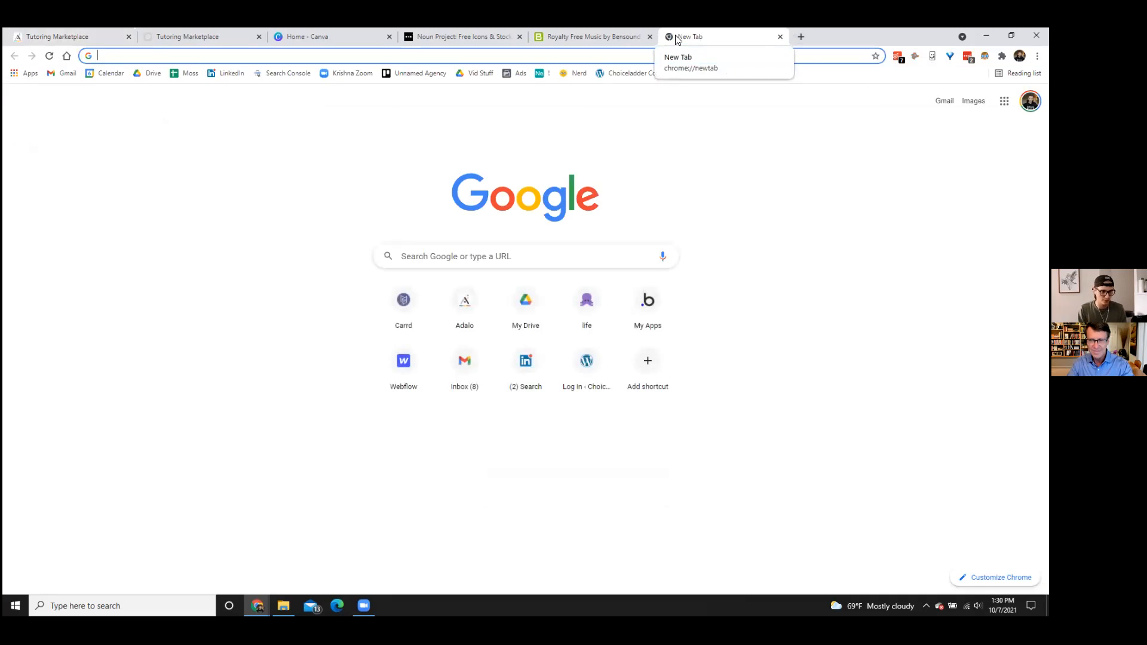
type("adalo.com")
key("Return")
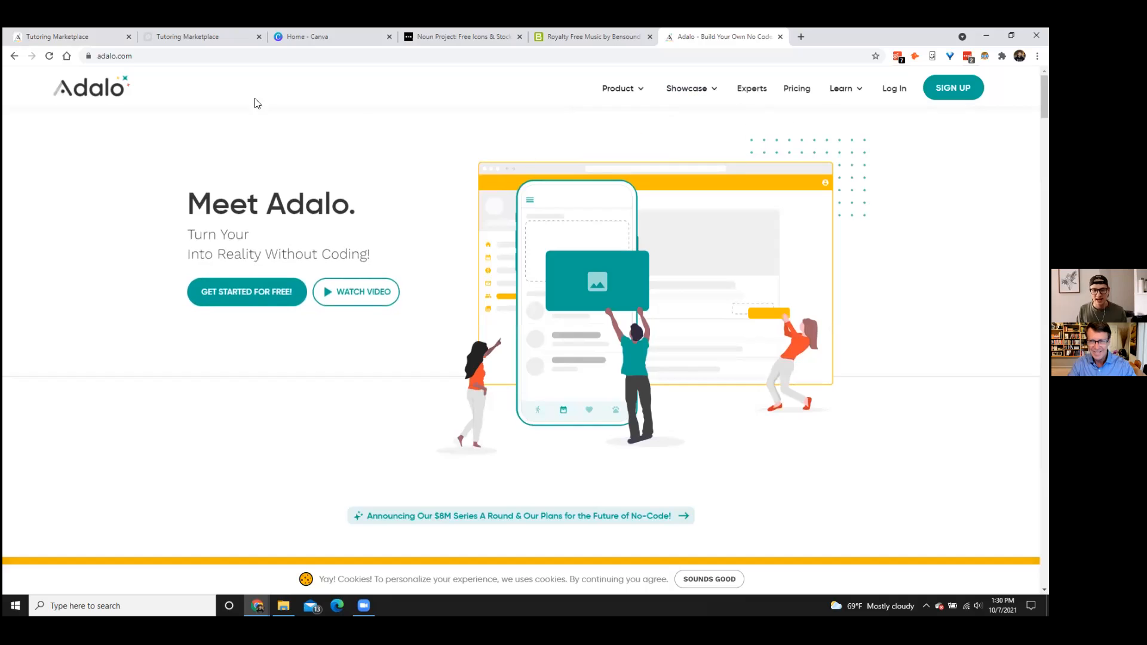
mouse_move(843, 90)
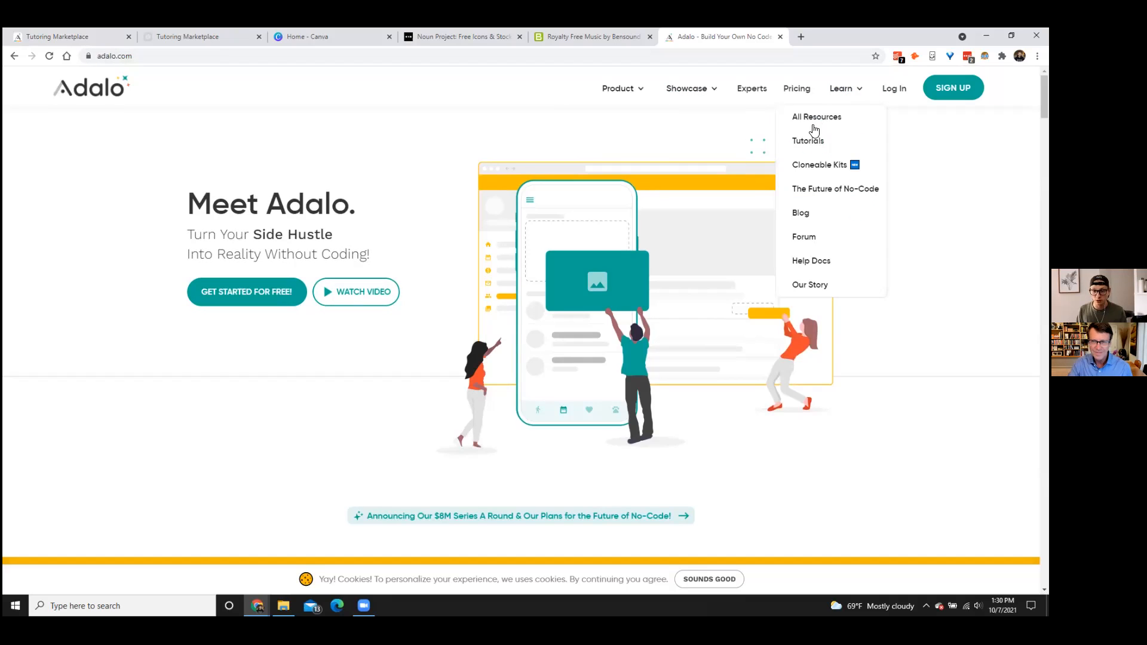
left_click(816, 117)
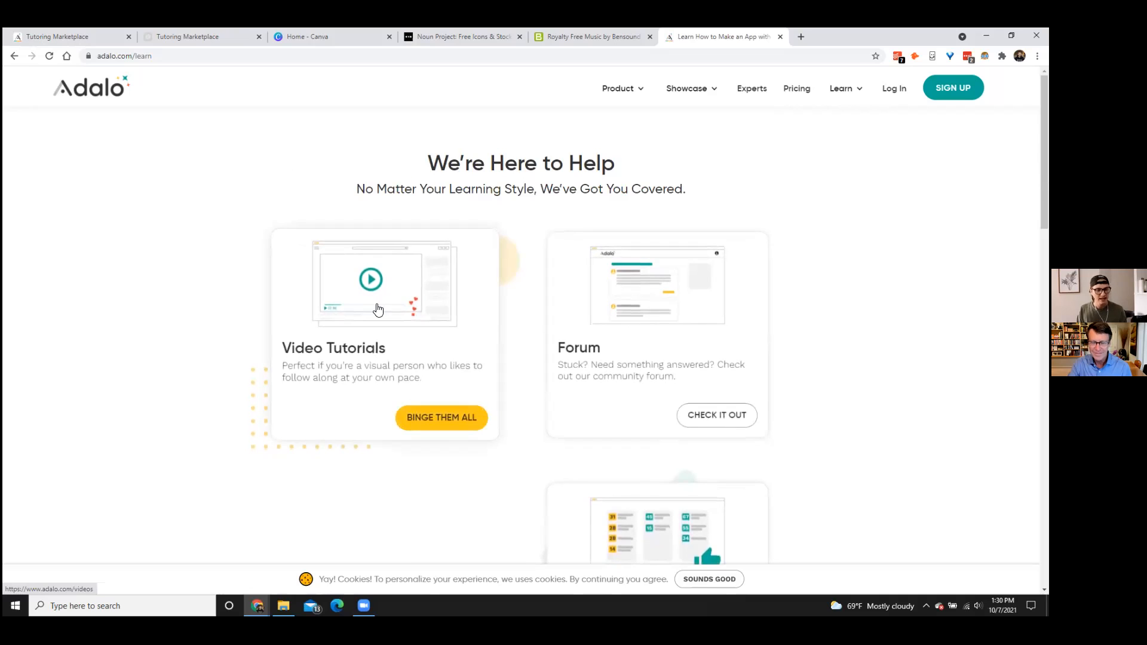
scroll(651, 329, "down", 3)
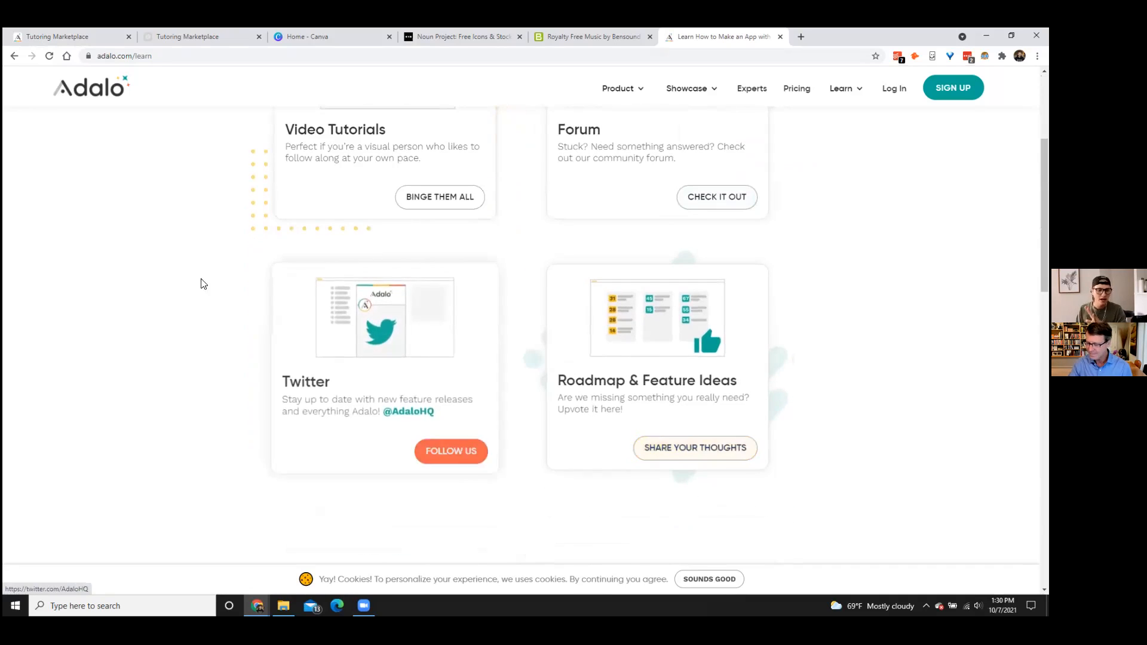
scroll(195, 289, "up", 3)
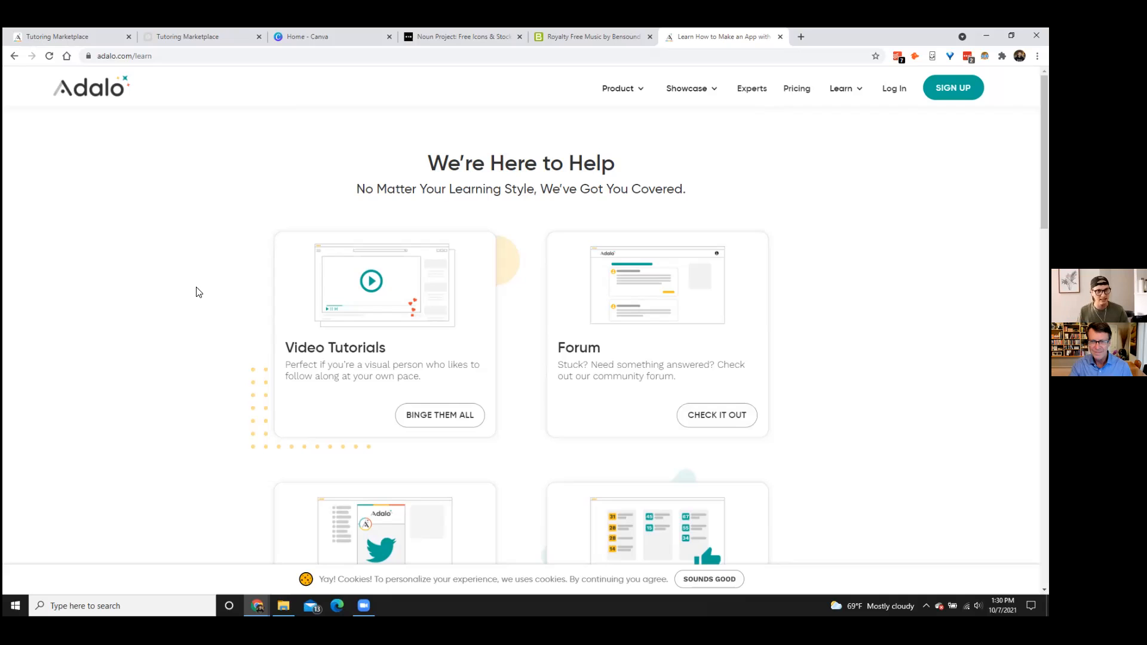
left_click(194, 37)
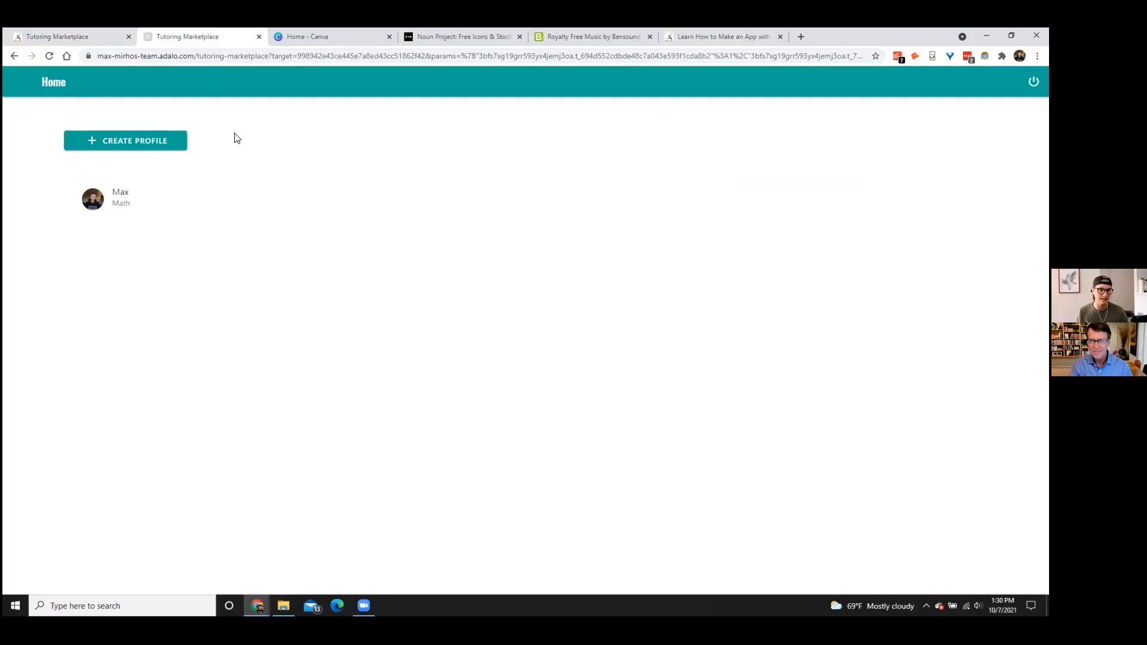
left_click(65, 35)
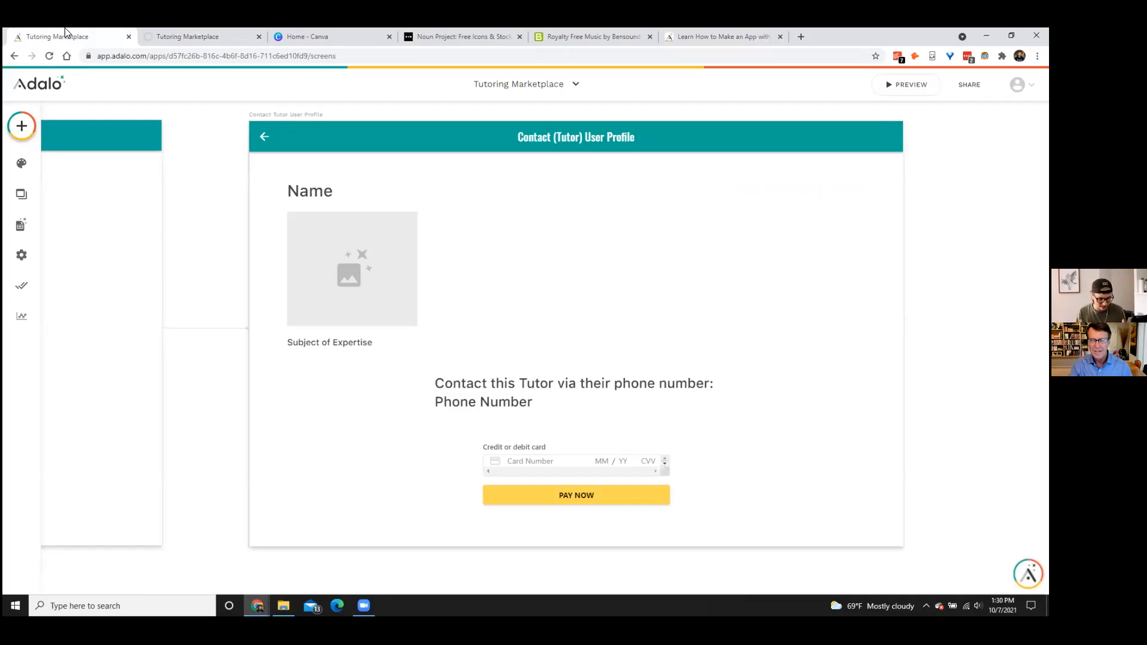